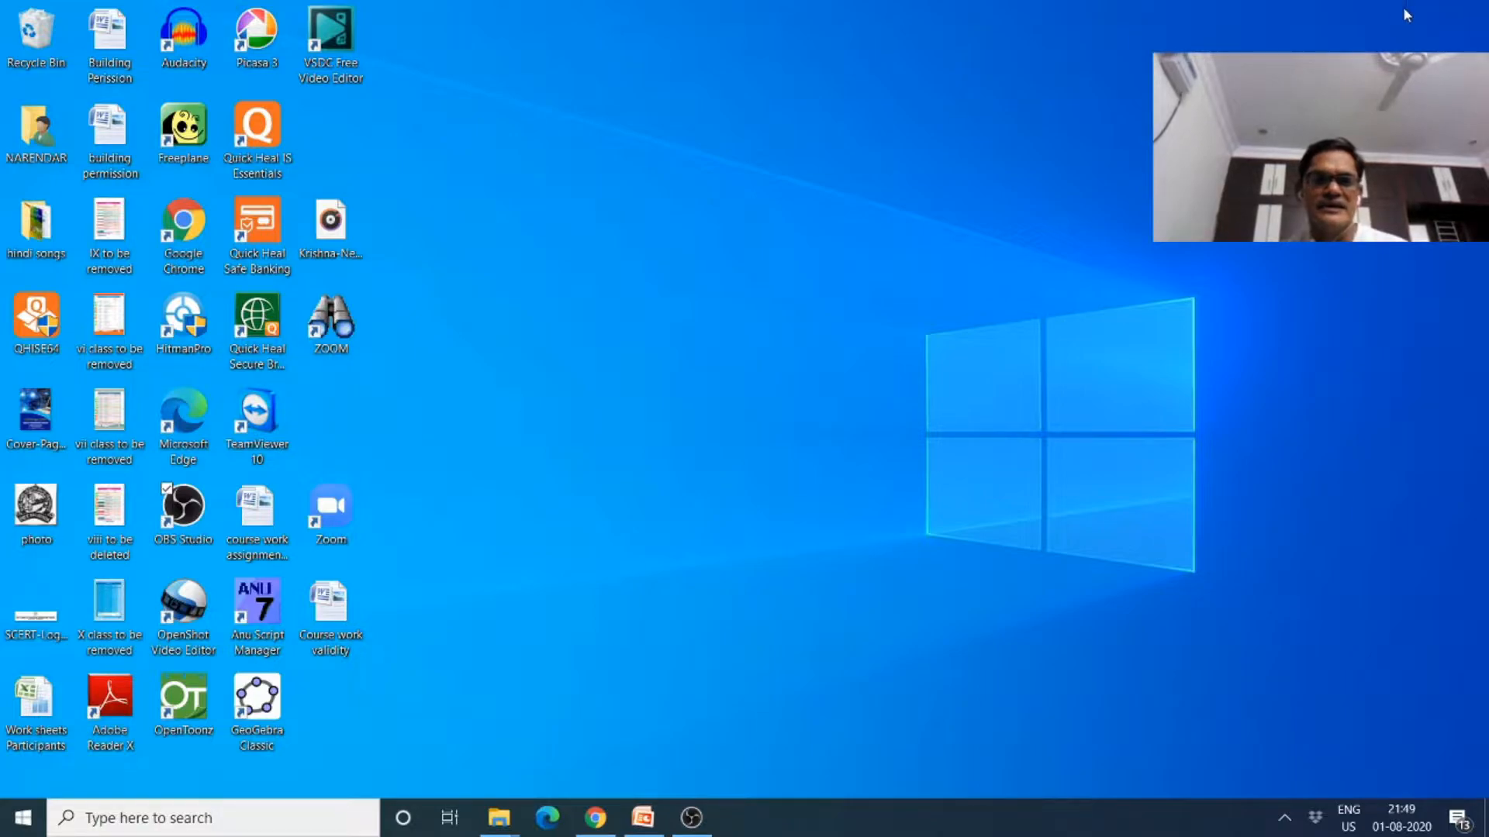
# Switch to Chrome and open the official OBS Project site from the "obs studio" search results to view the Windows download option
pyautogui.click(691, 818)
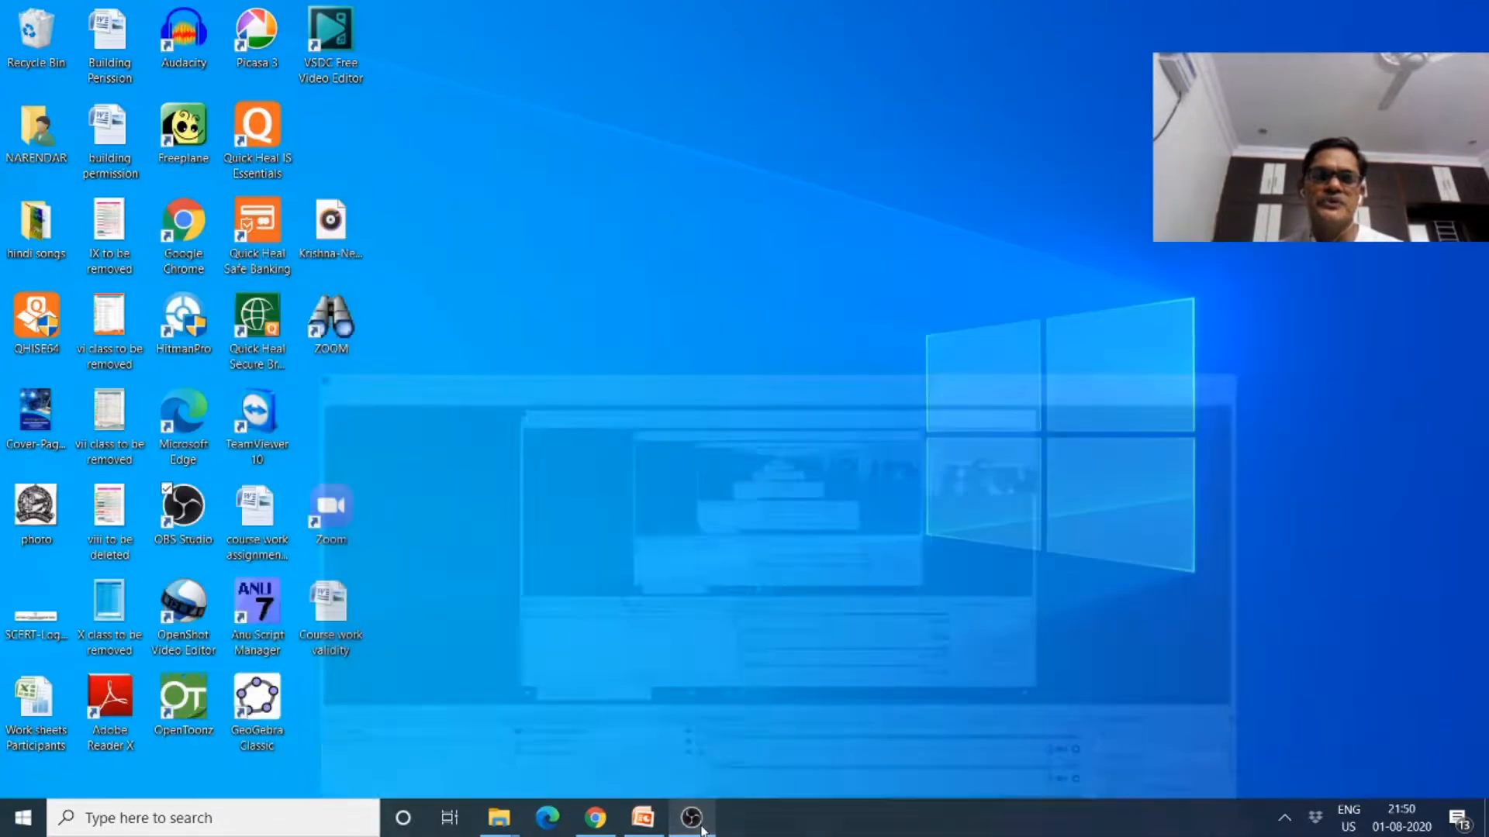
pyautogui.click(702, 829)
pyautogui.click(594, 818)
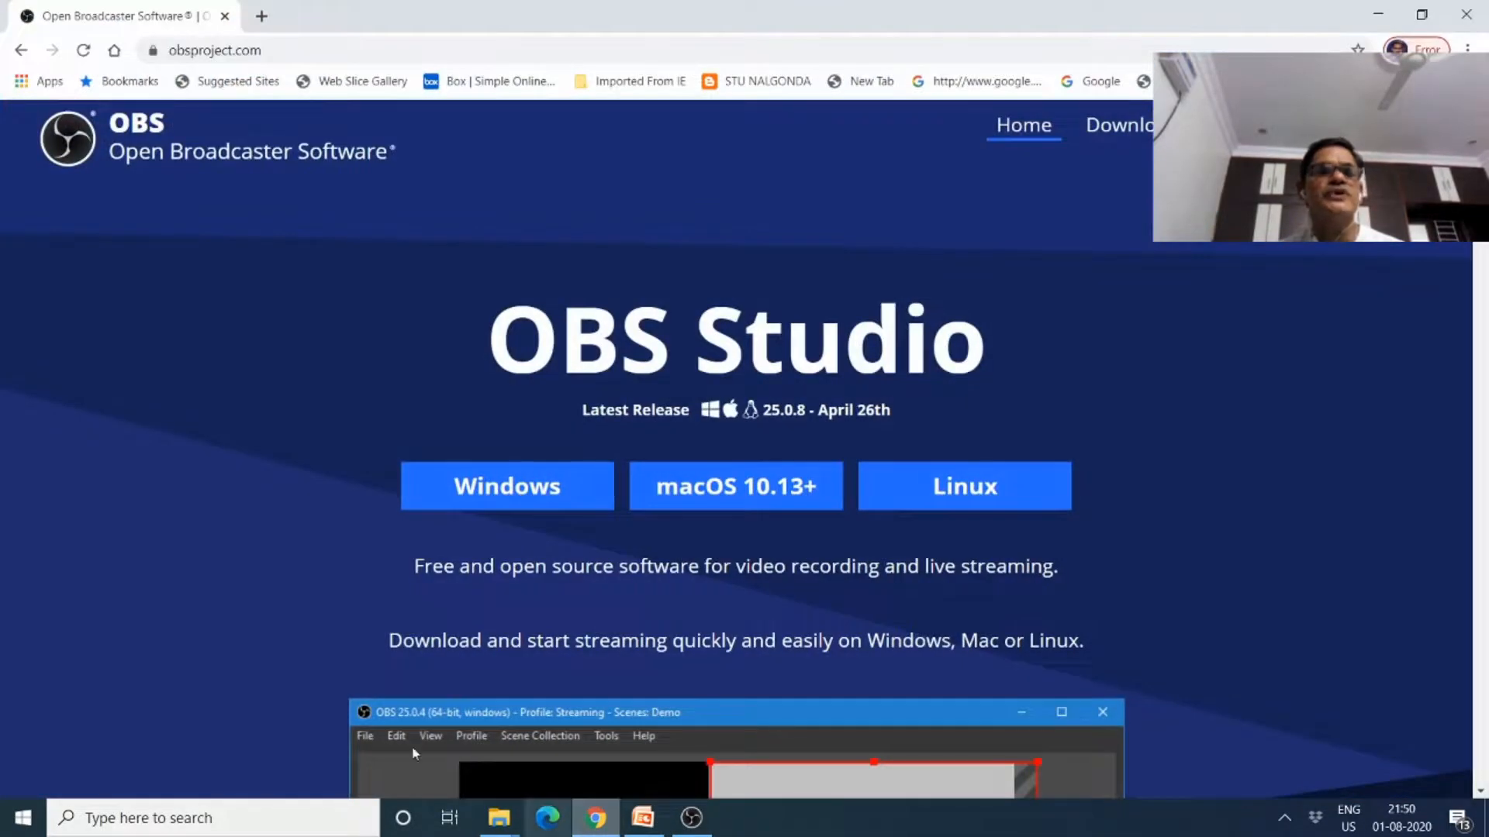
pyautogui.click(21, 49)
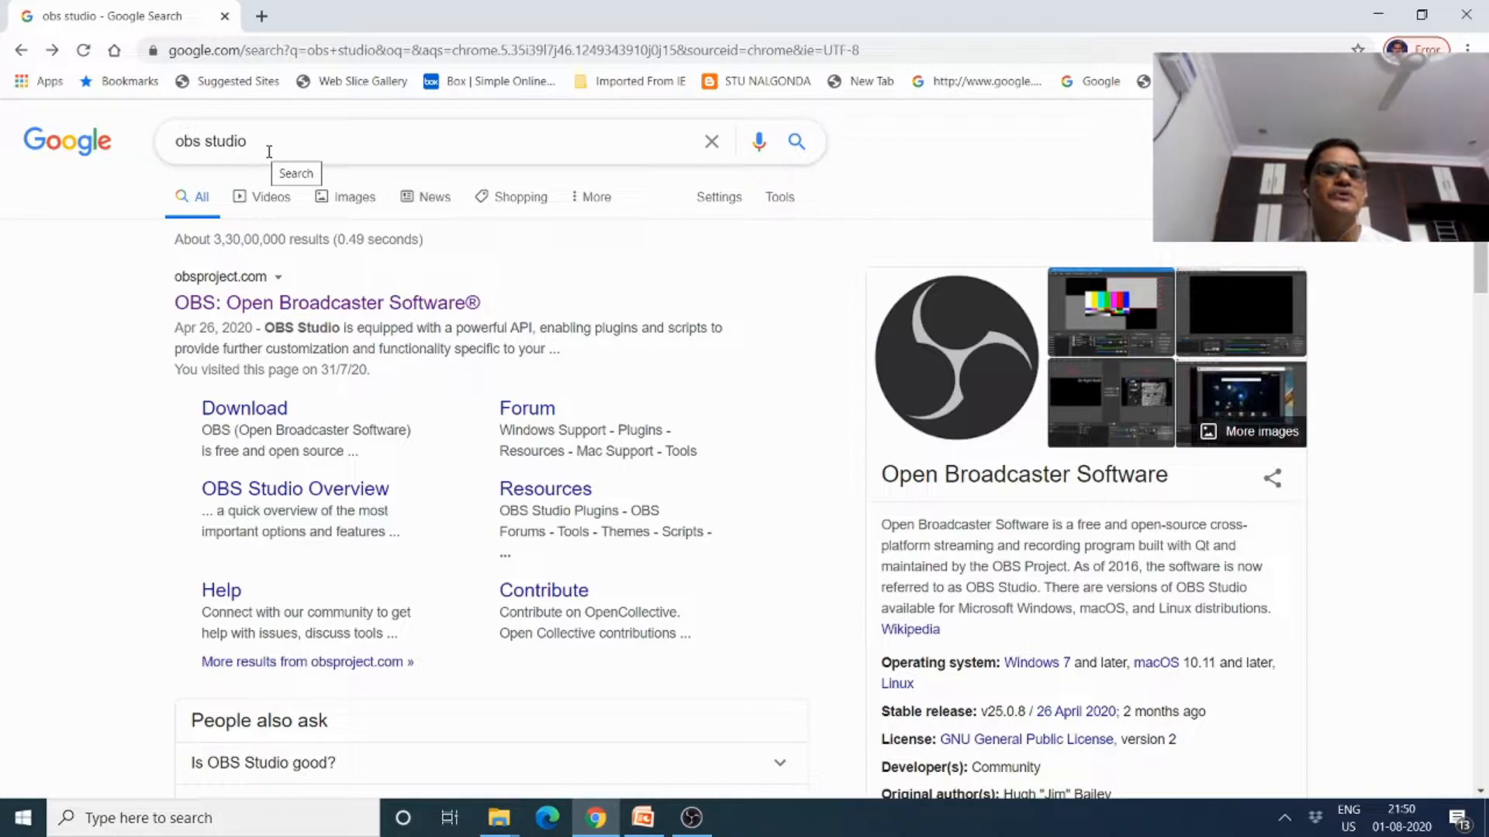
pyautogui.click(288, 310)
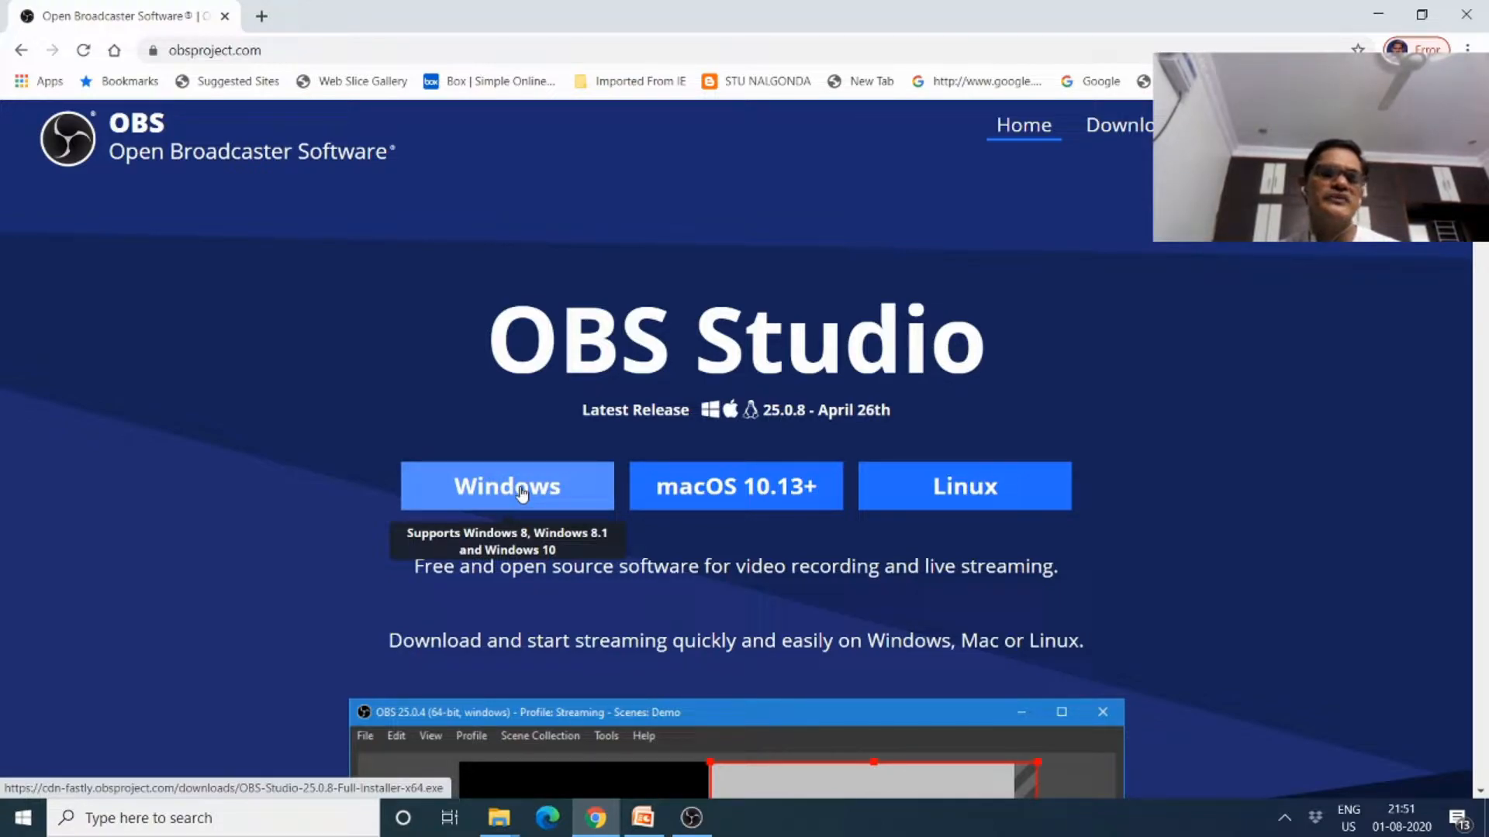
pyautogui.click(557, 473)
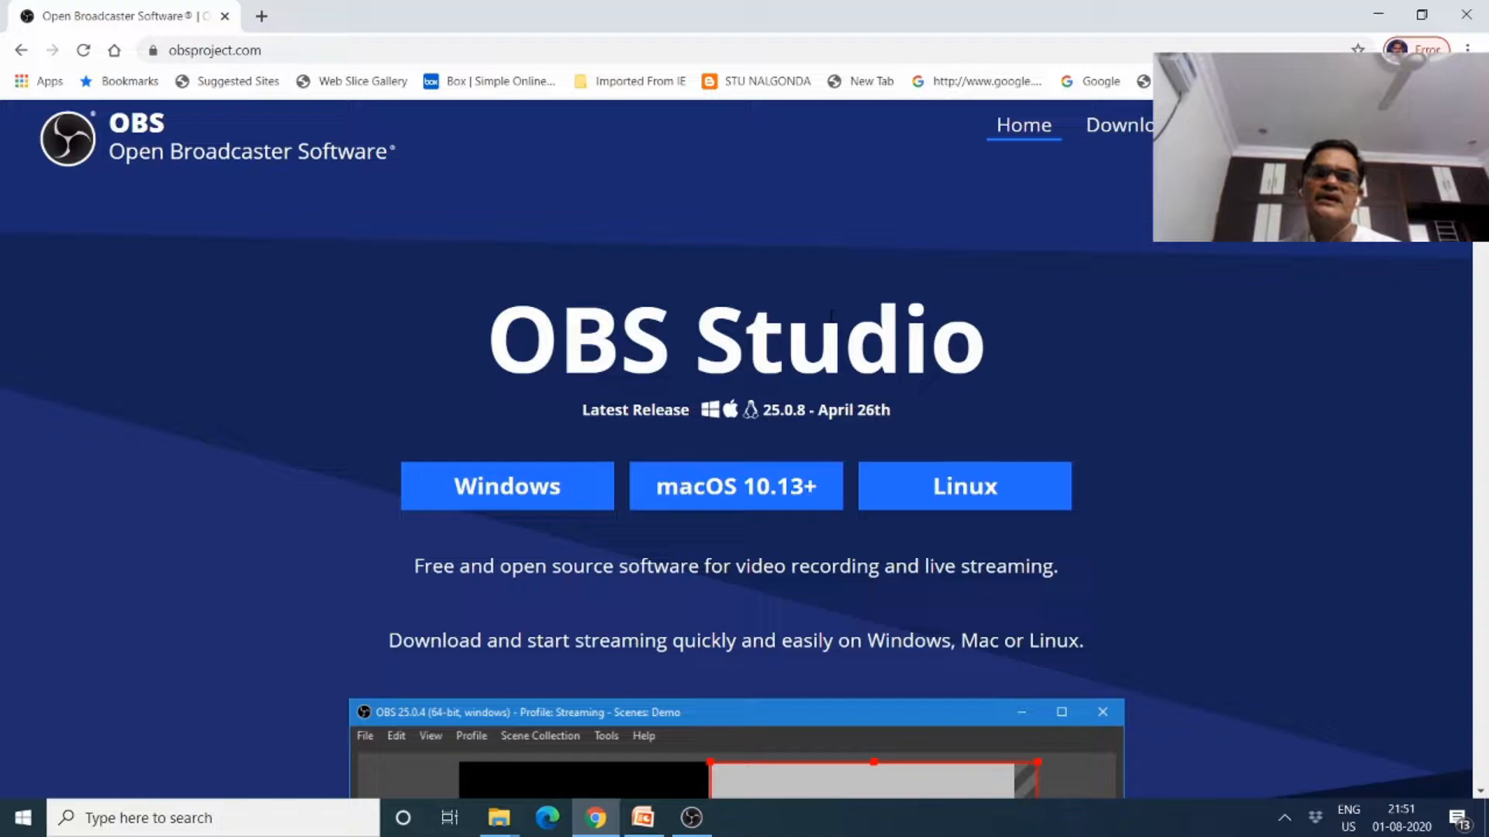
# Minimize the browser and bring up the OBS Studio window
pyautogui.click(1376, 16)
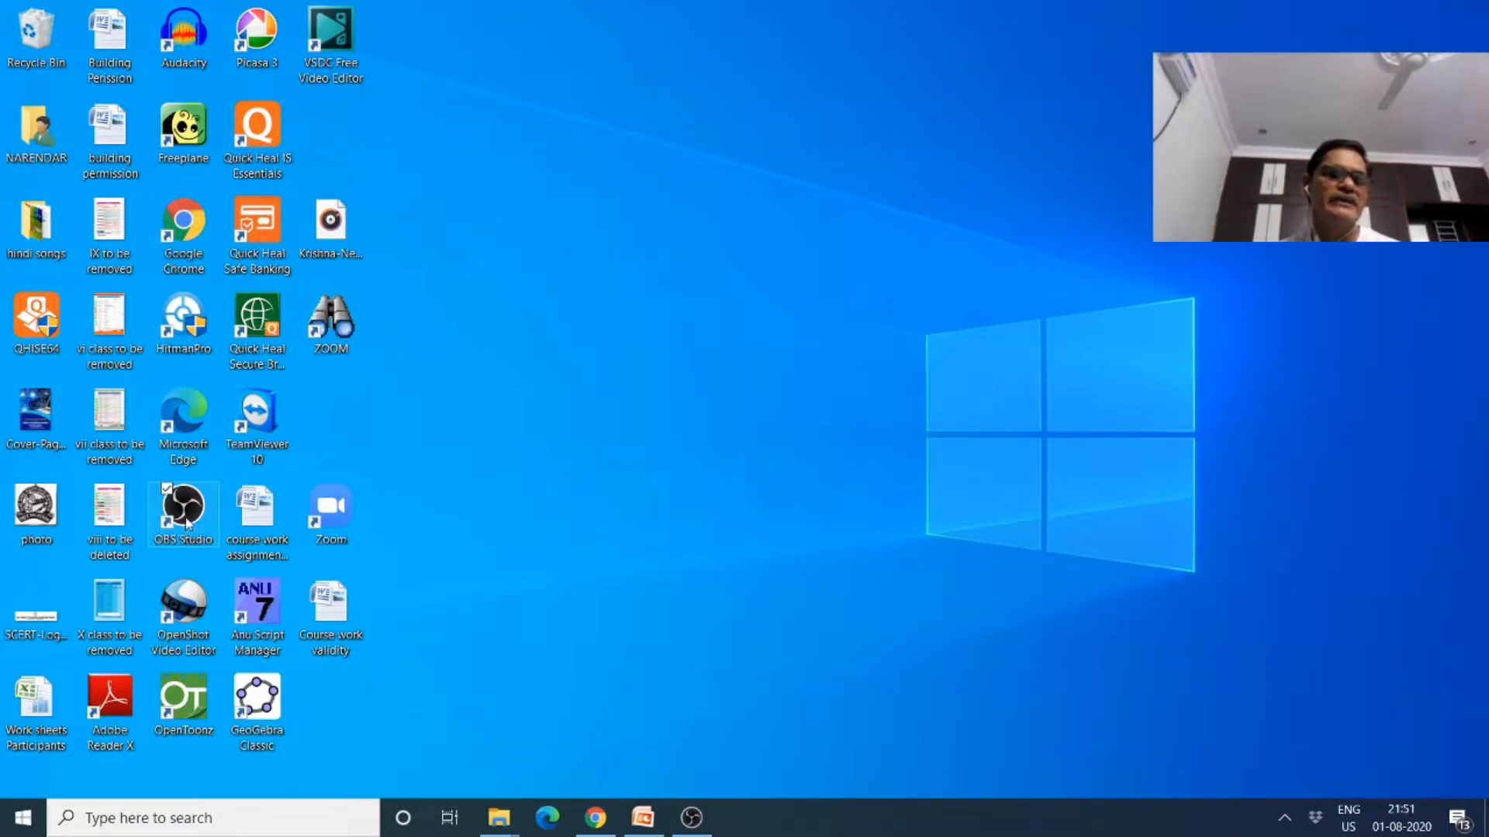
pyautogui.click(693, 818)
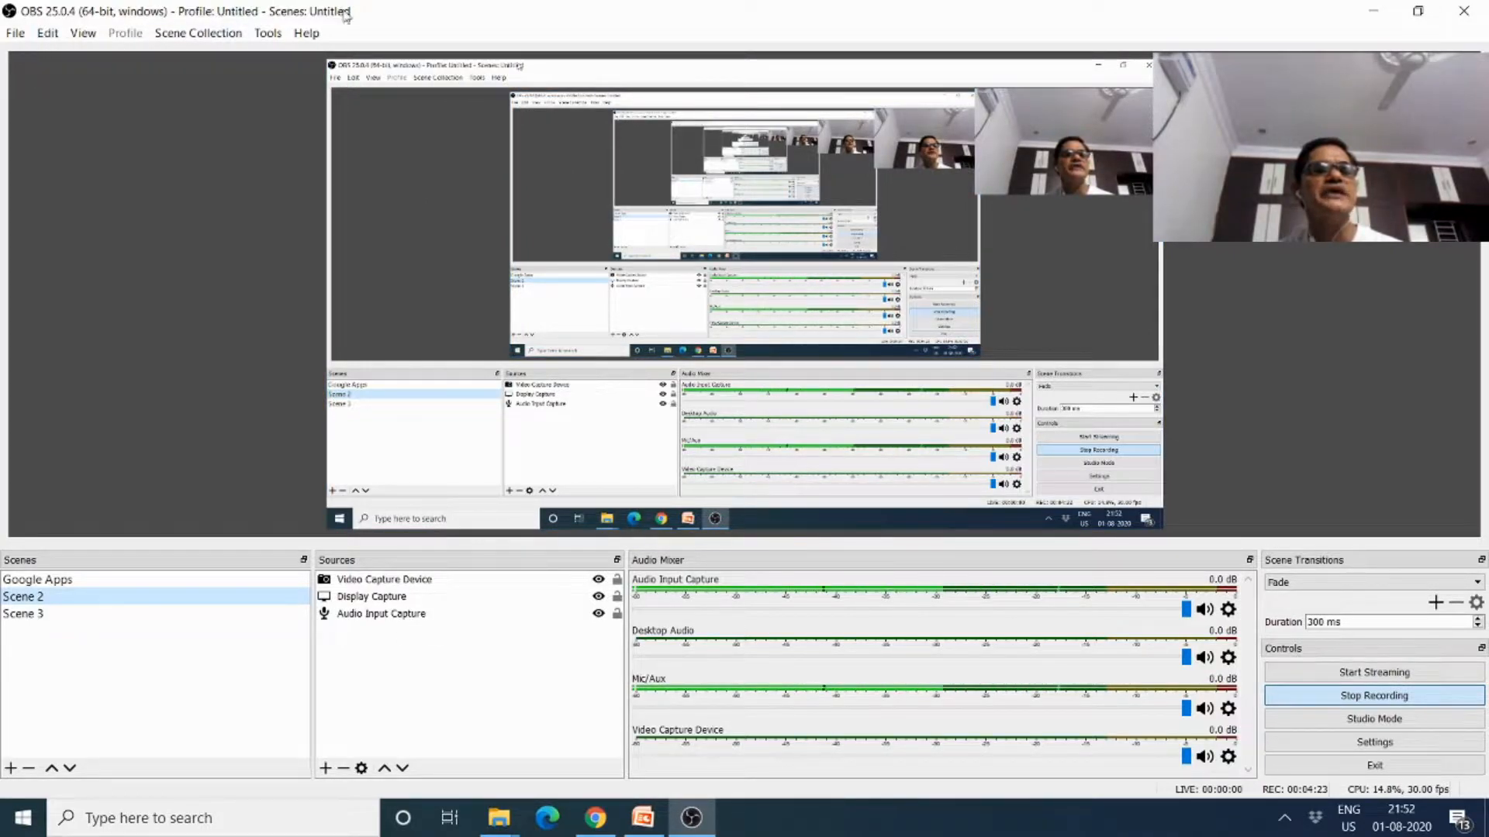
pyautogui.click(13, 34)
pyautogui.moveTo(50, 39)
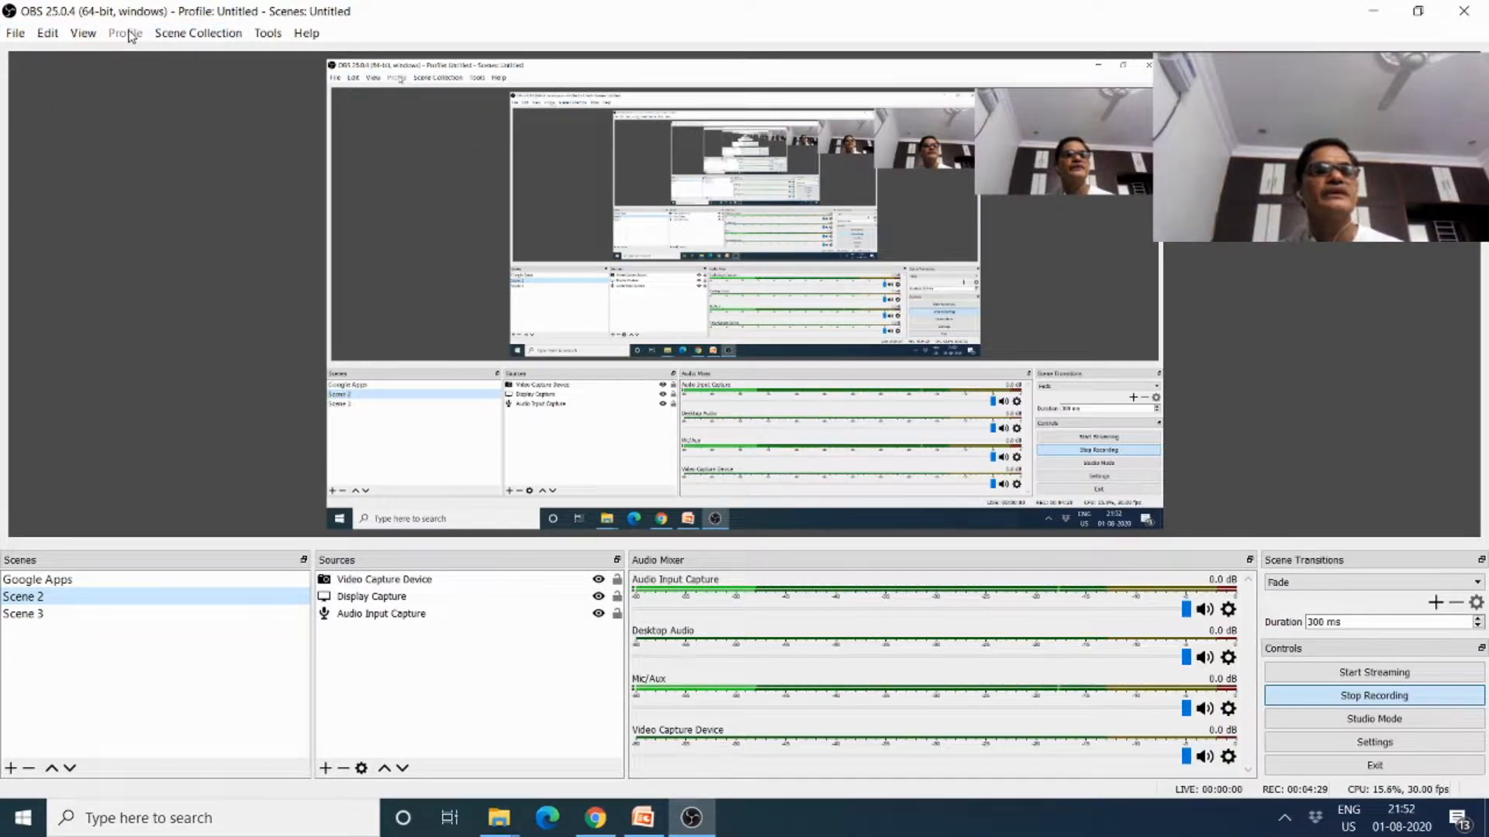
pyautogui.moveTo(298, 29)
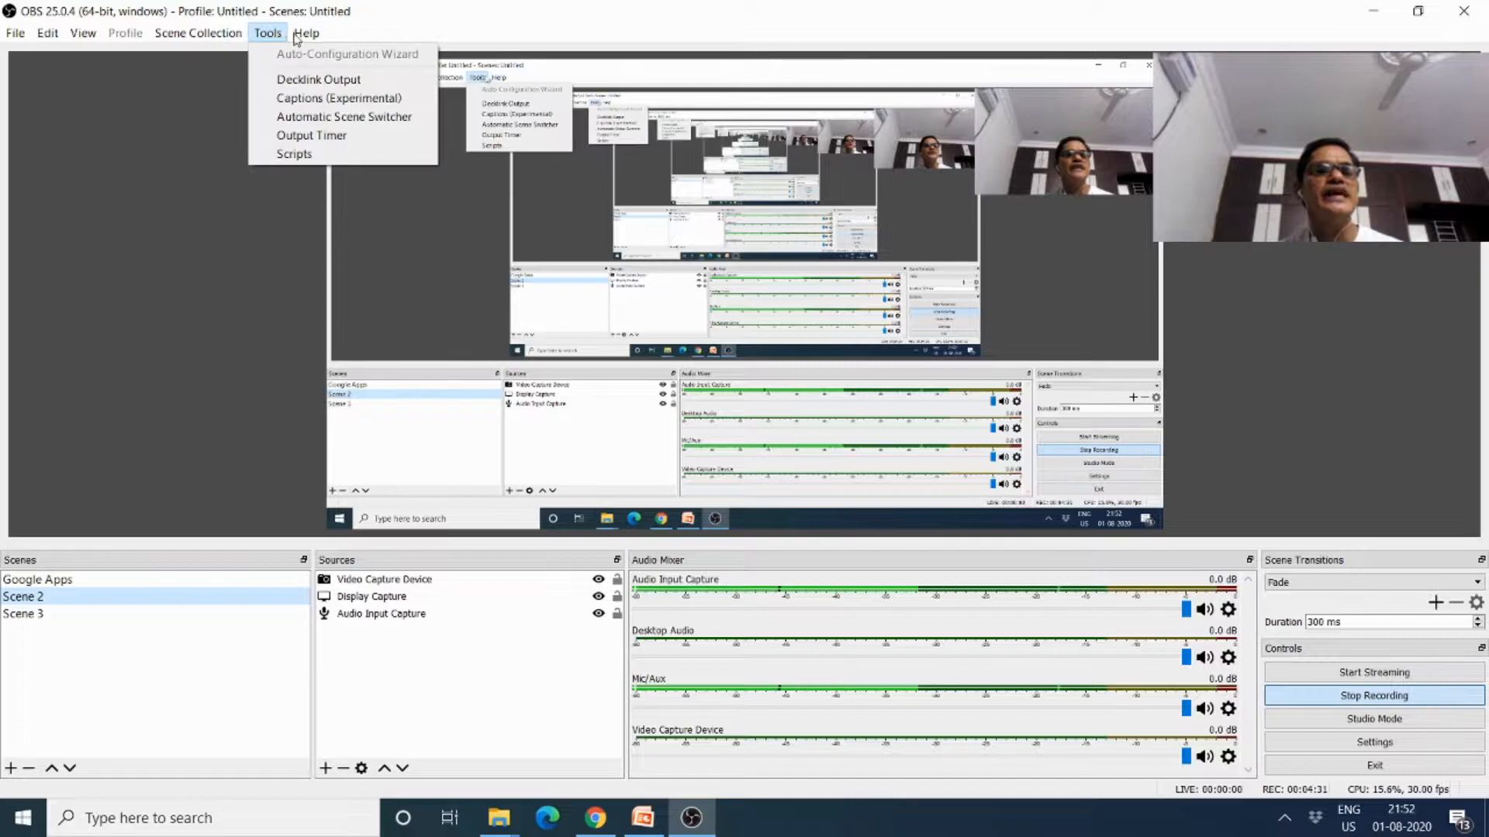
pyautogui.click(418, 15)
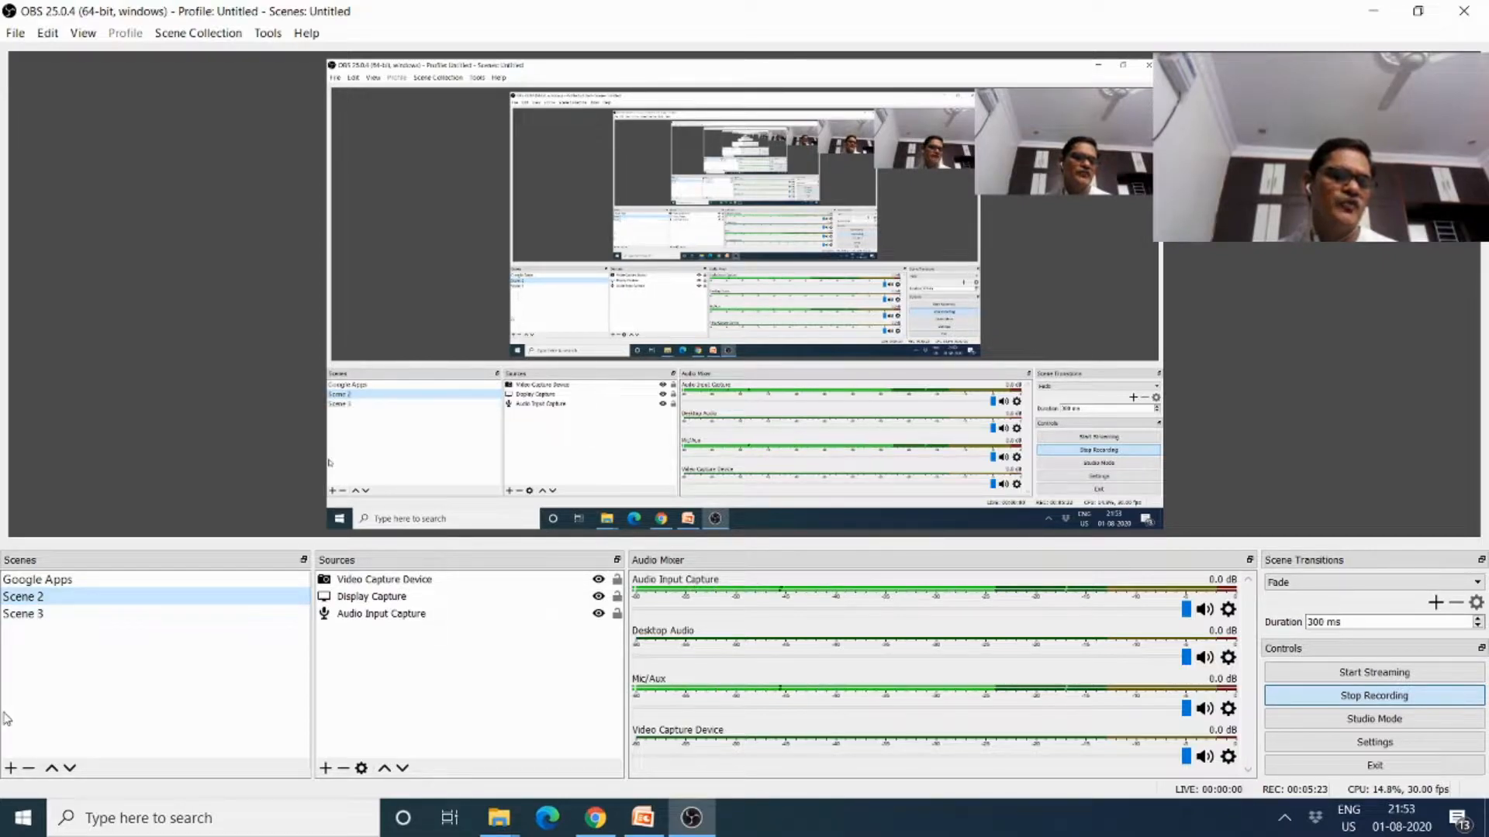
pyautogui.click(10, 768)
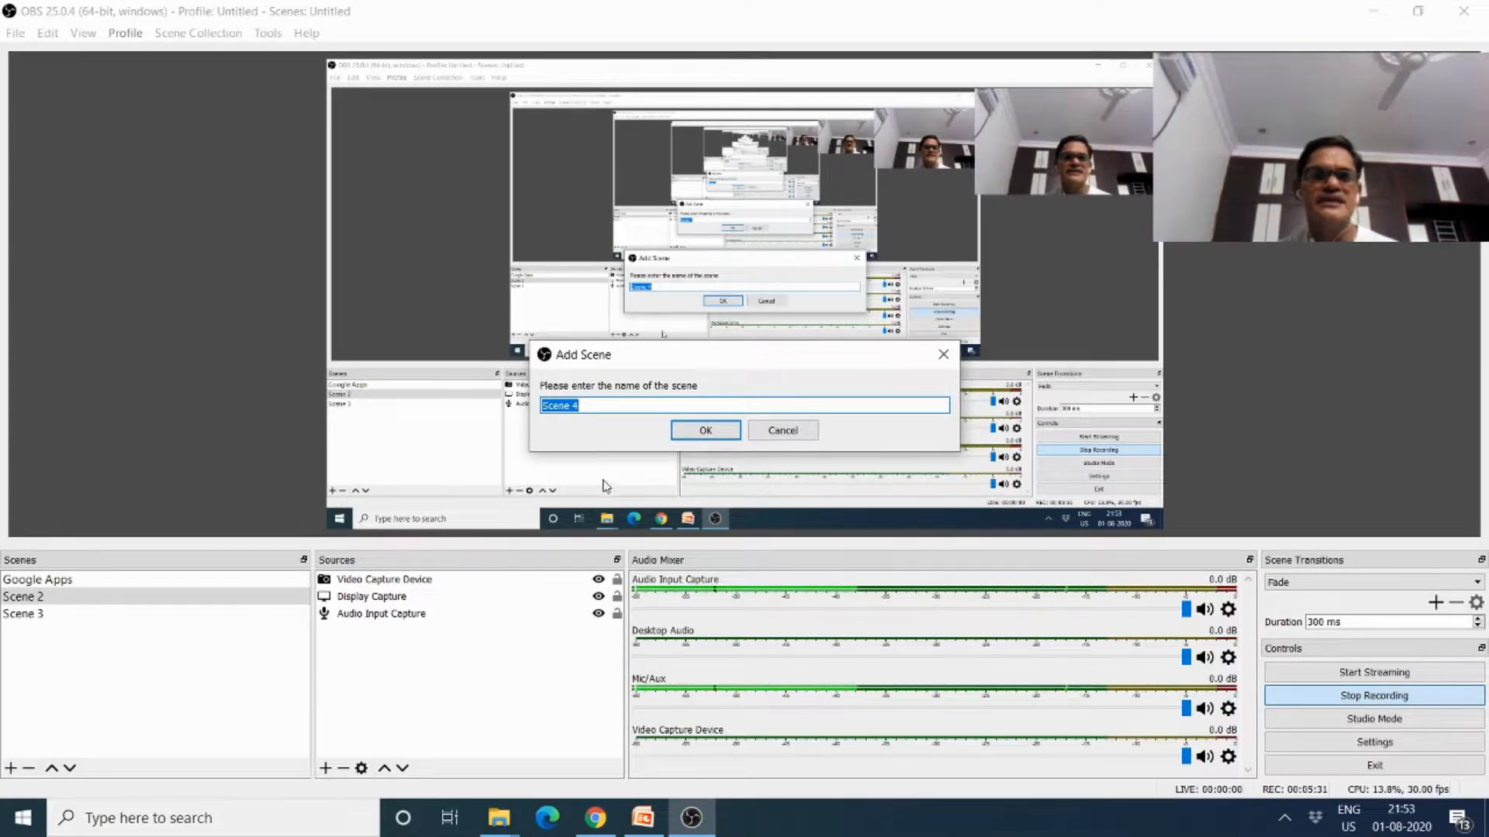
pyautogui.moveTo(654, 370)
pyautogui.mouseDown()
pyautogui.moveTo(655, 418)
pyautogui.moveTo(645, 357)
pyautogui.mouseUp()
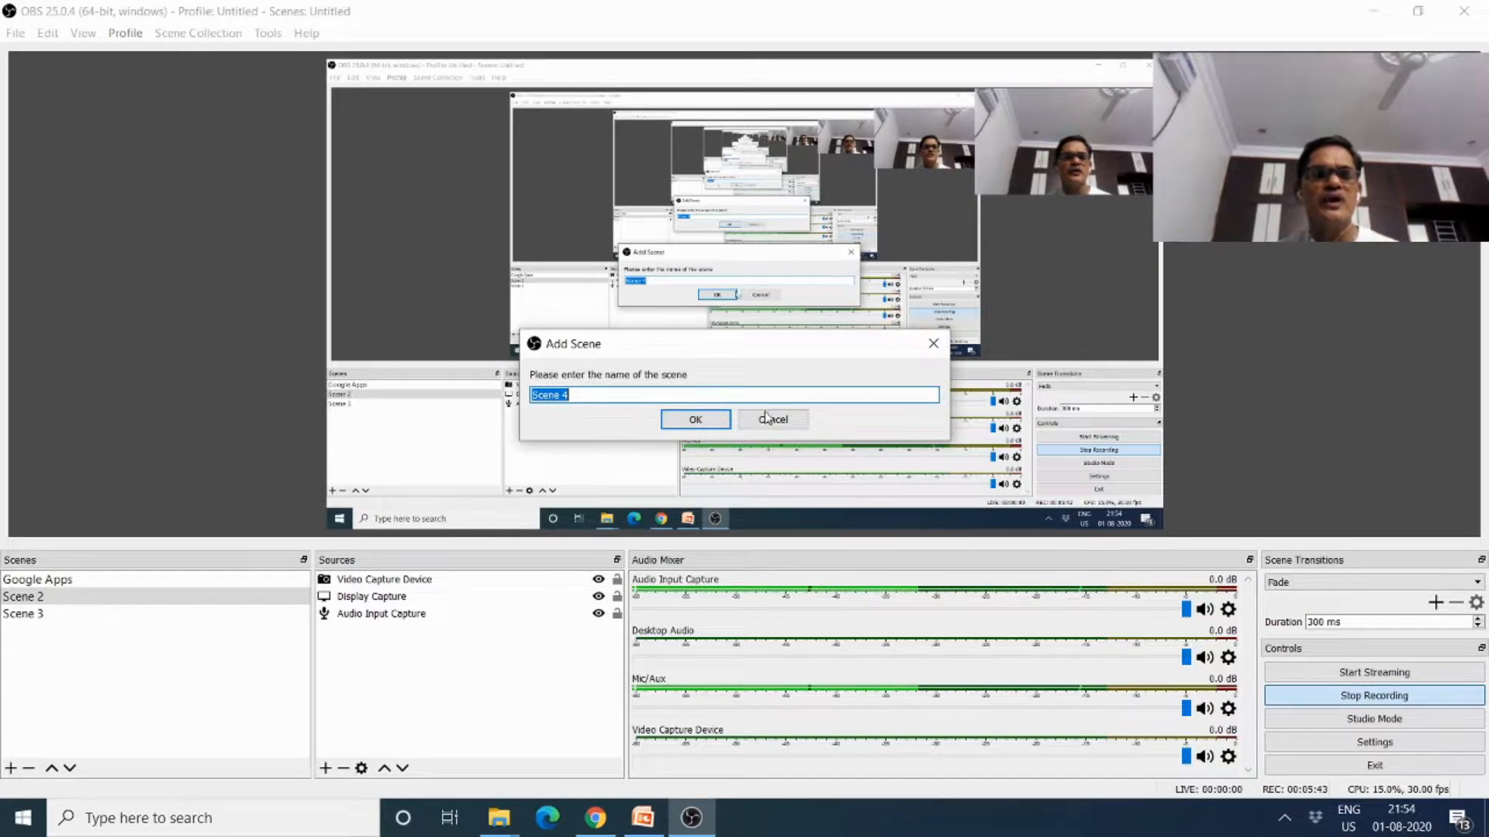
pyautogui.click(933, 344)
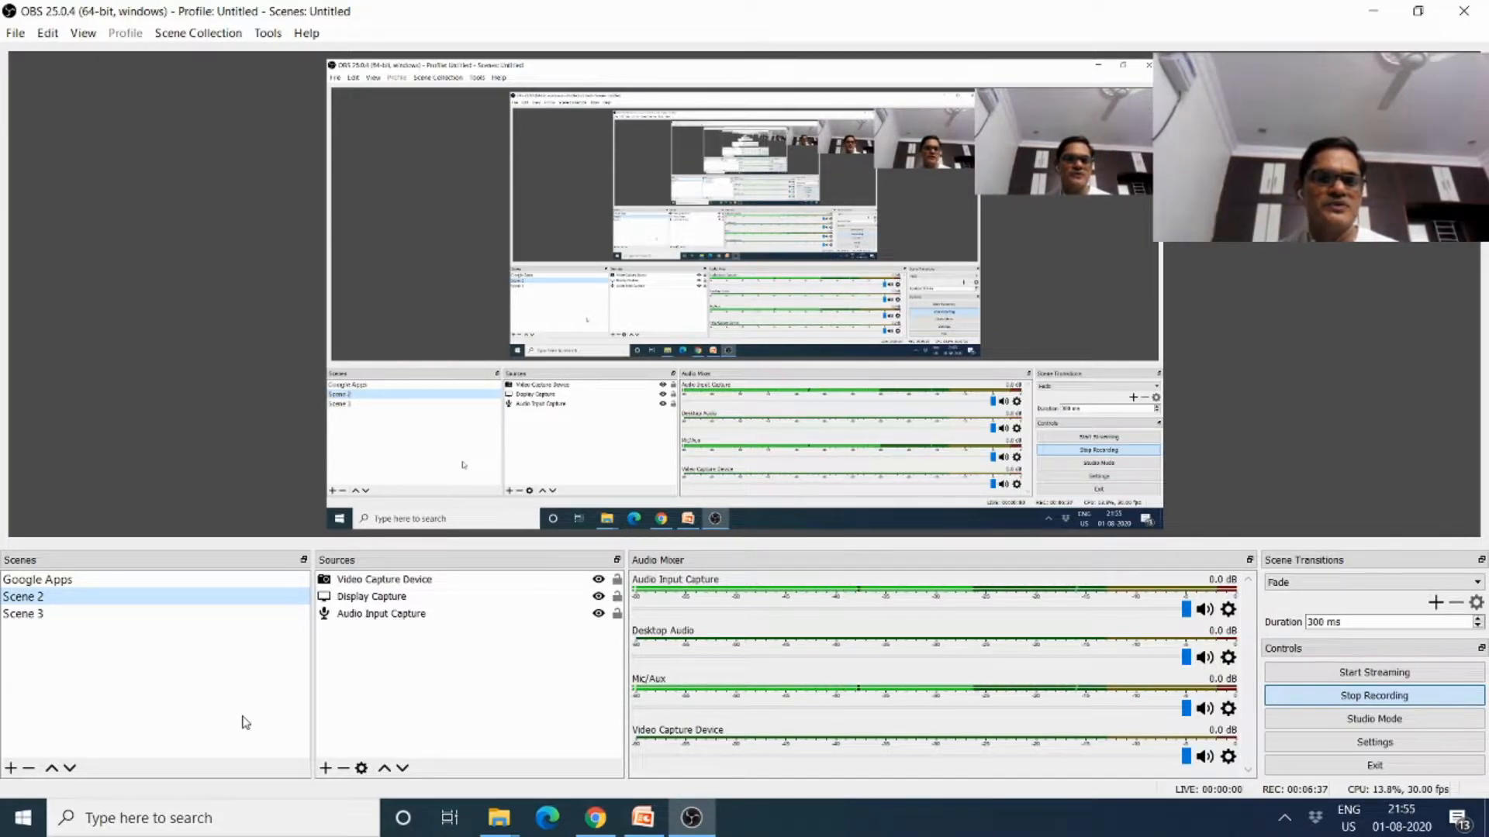
# Add a new Audio Input Capture source to Scene 2 and dismiss its device properties
pyautogui.click(324, 769)
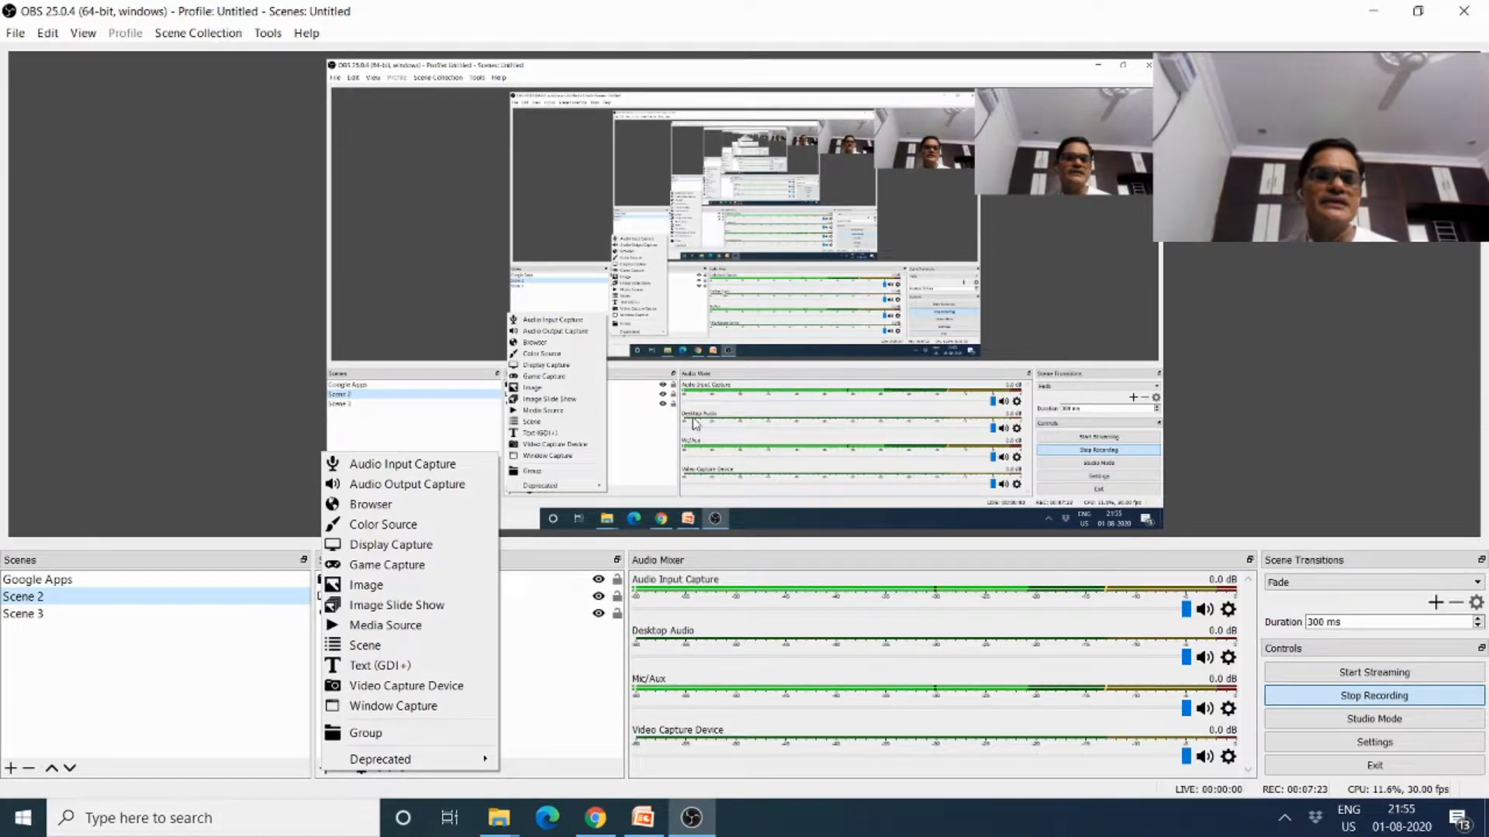
pyautogui.click(444, 469)
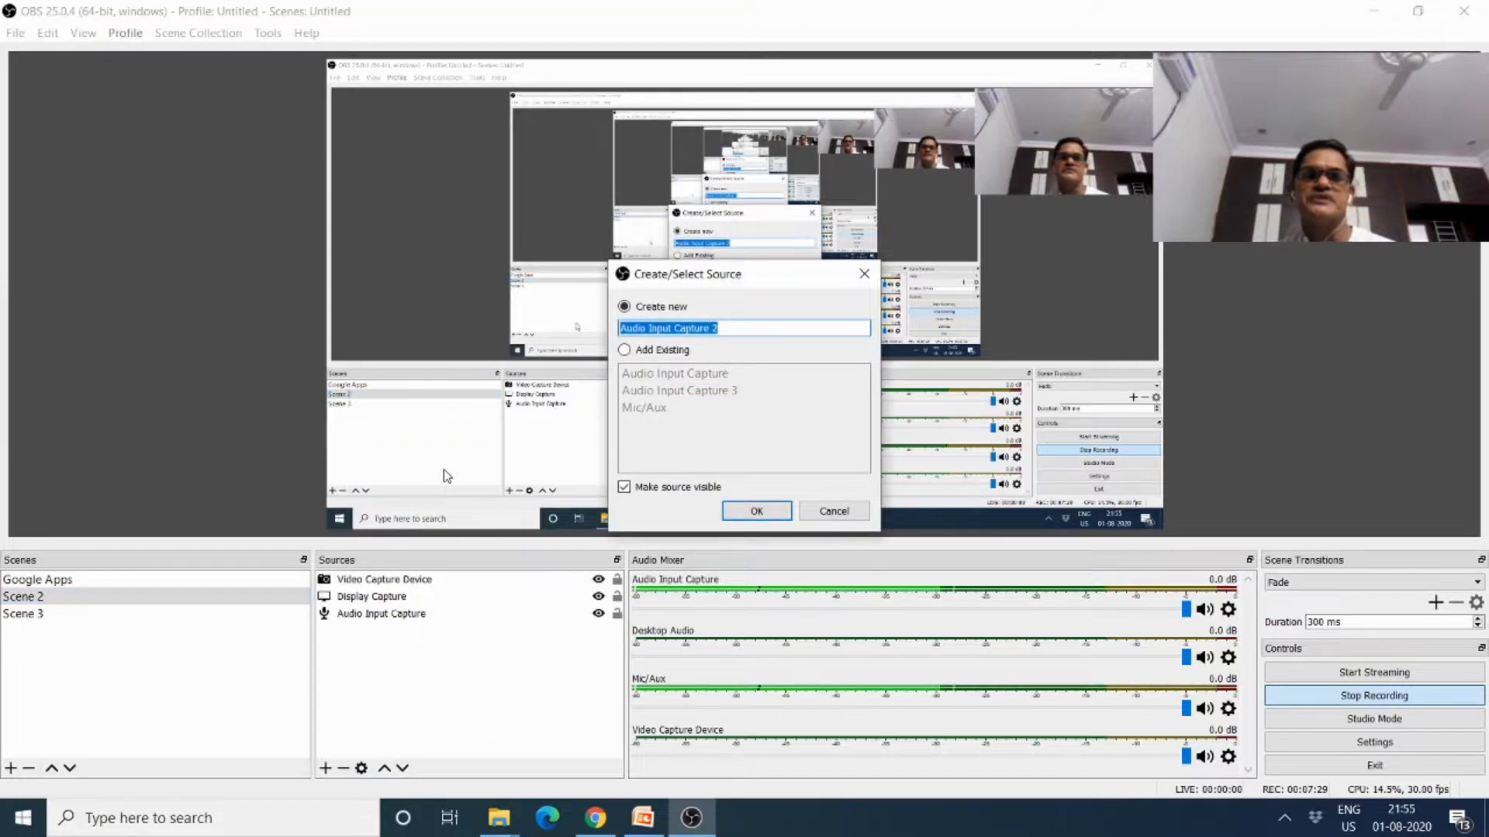
pyautogui.click(756, 512)
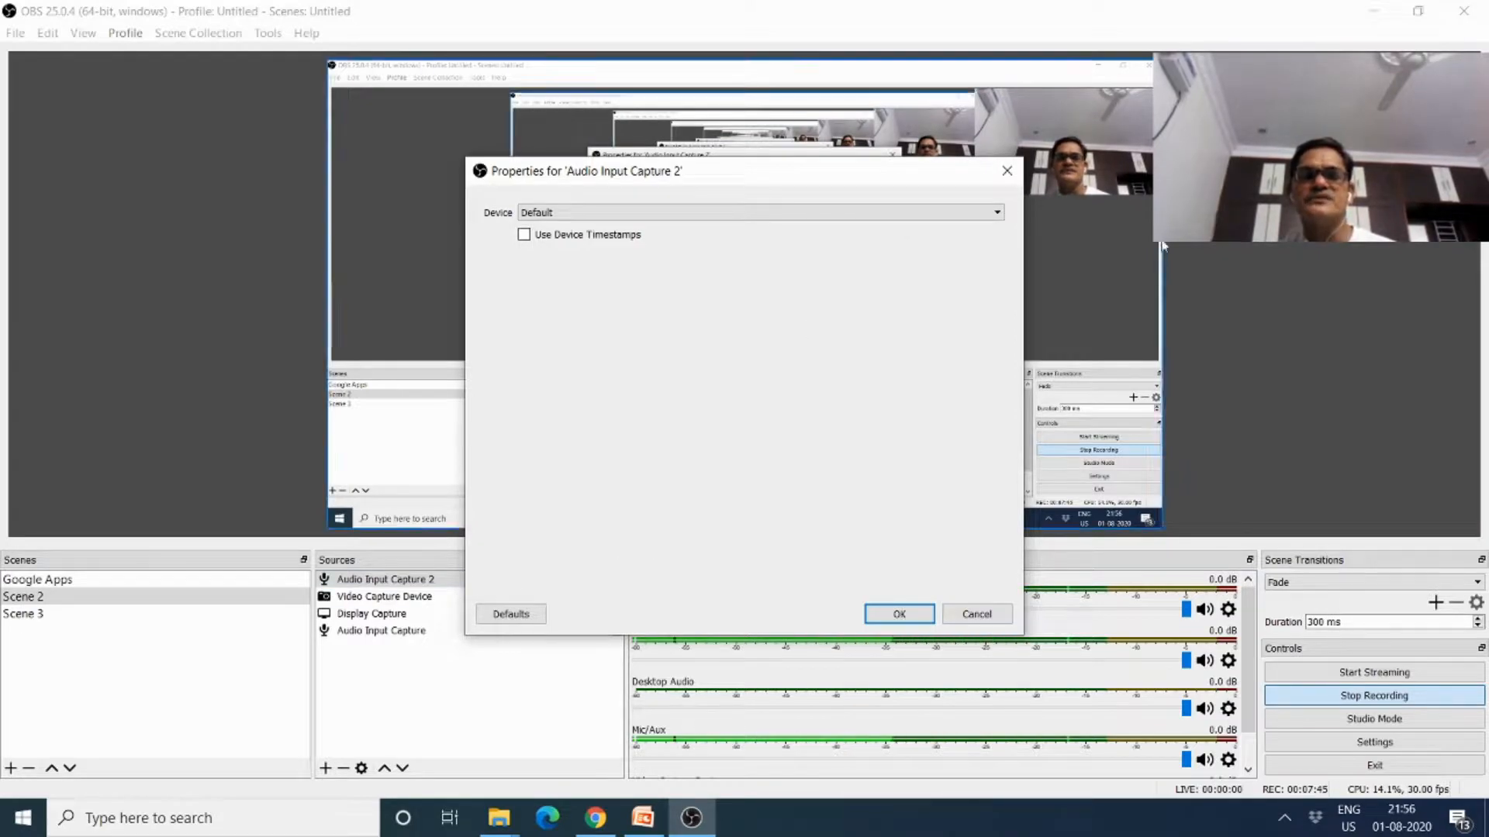
pyautogui.click(976, 614)
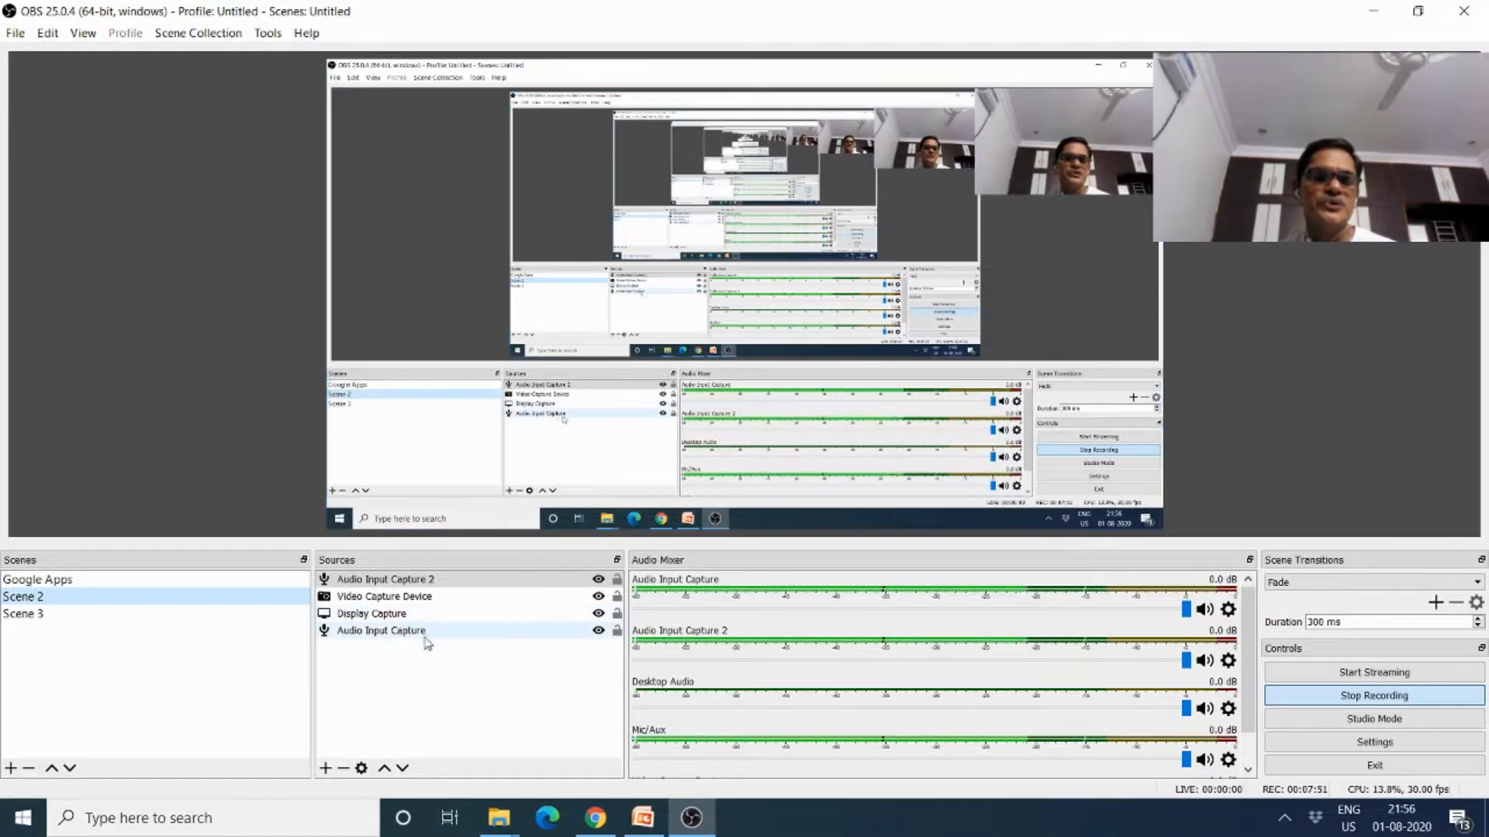
# Remove the Audio Input Capture 2 source from Scene 2
pyautogui.click(426, 581)
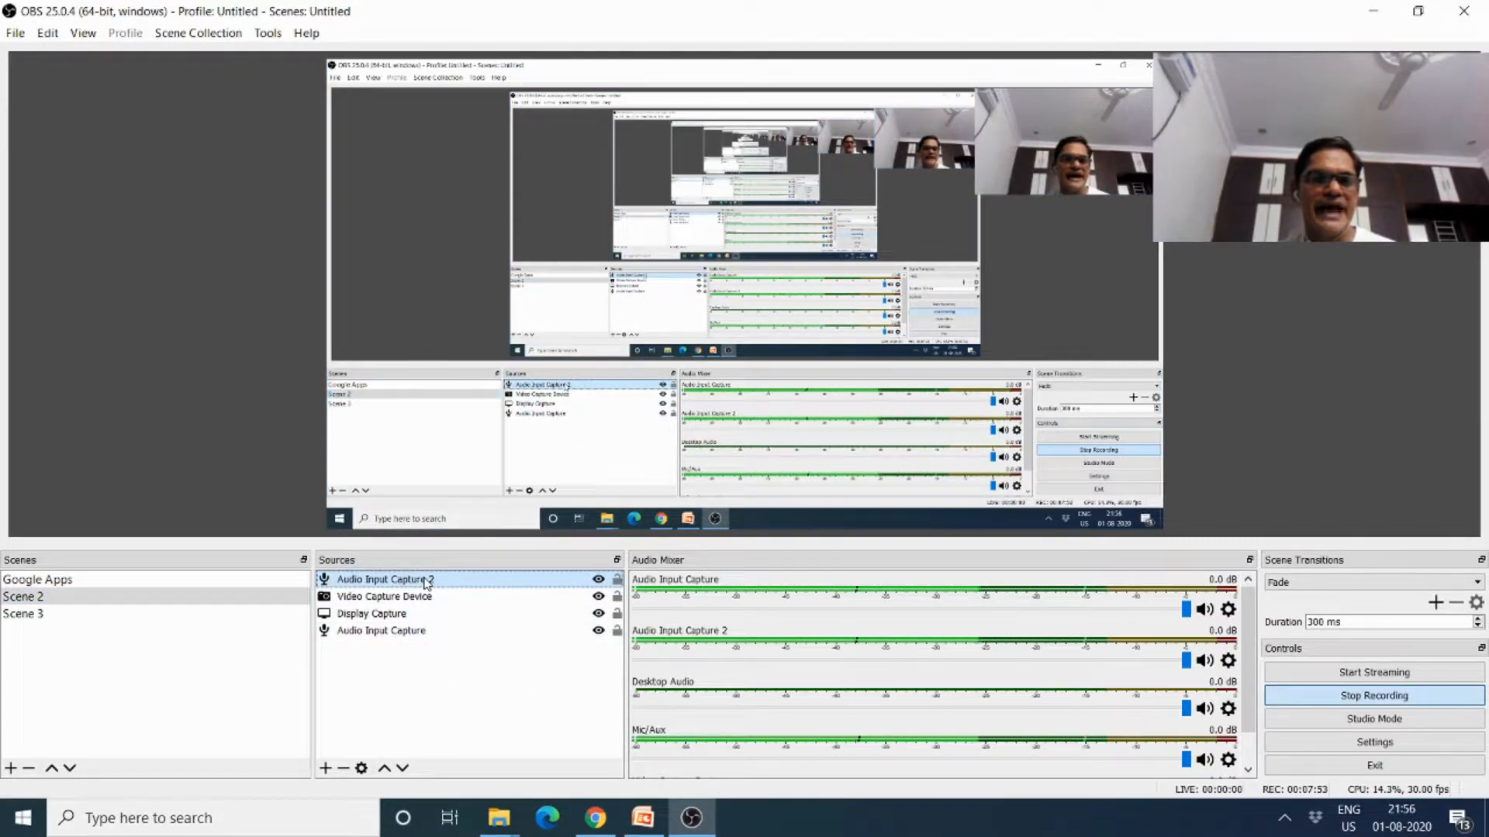
pyautogui.click(344, 770)
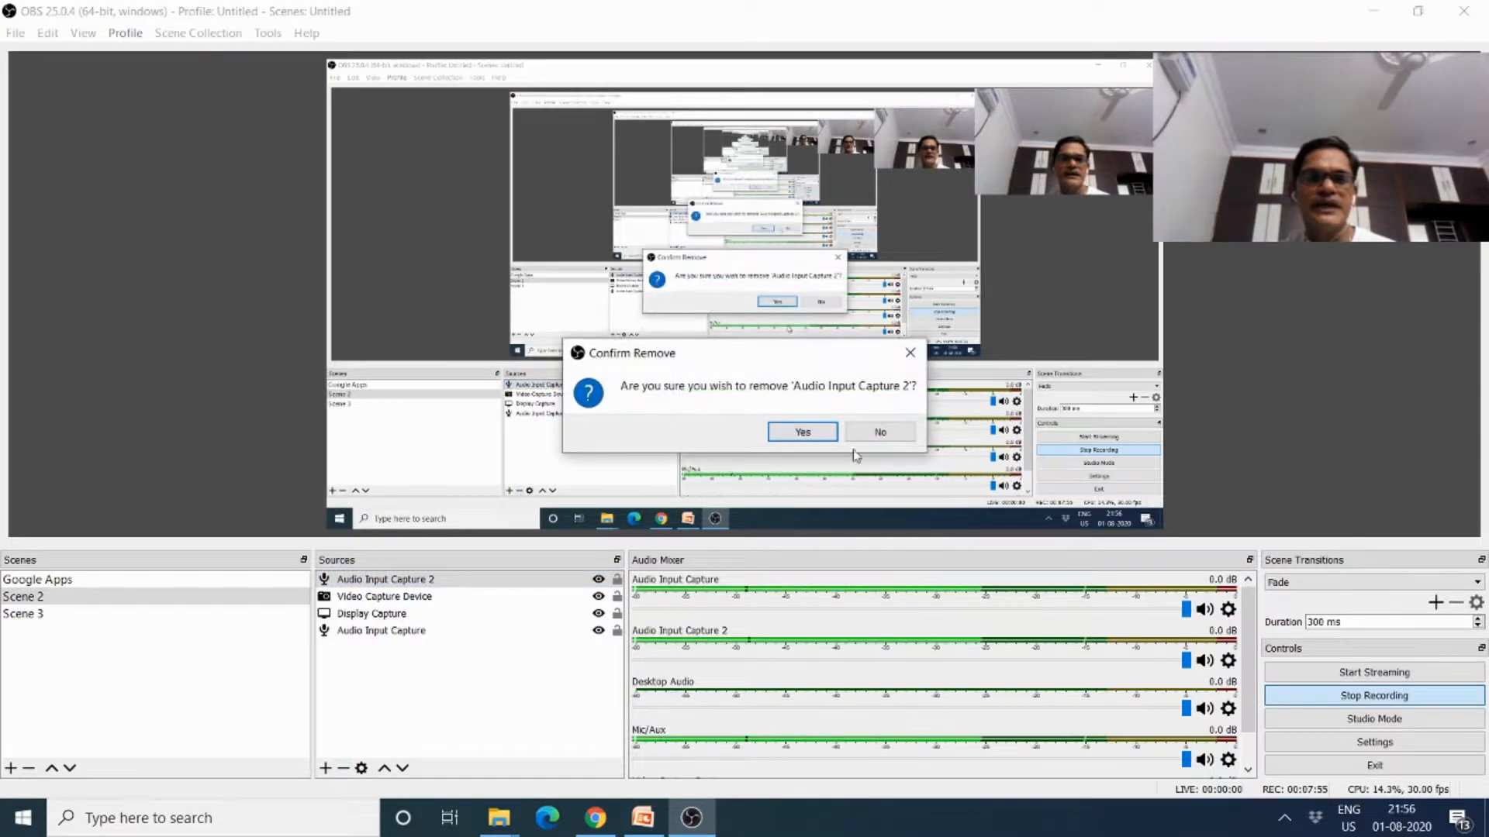
pyautogui.click(818, 432)
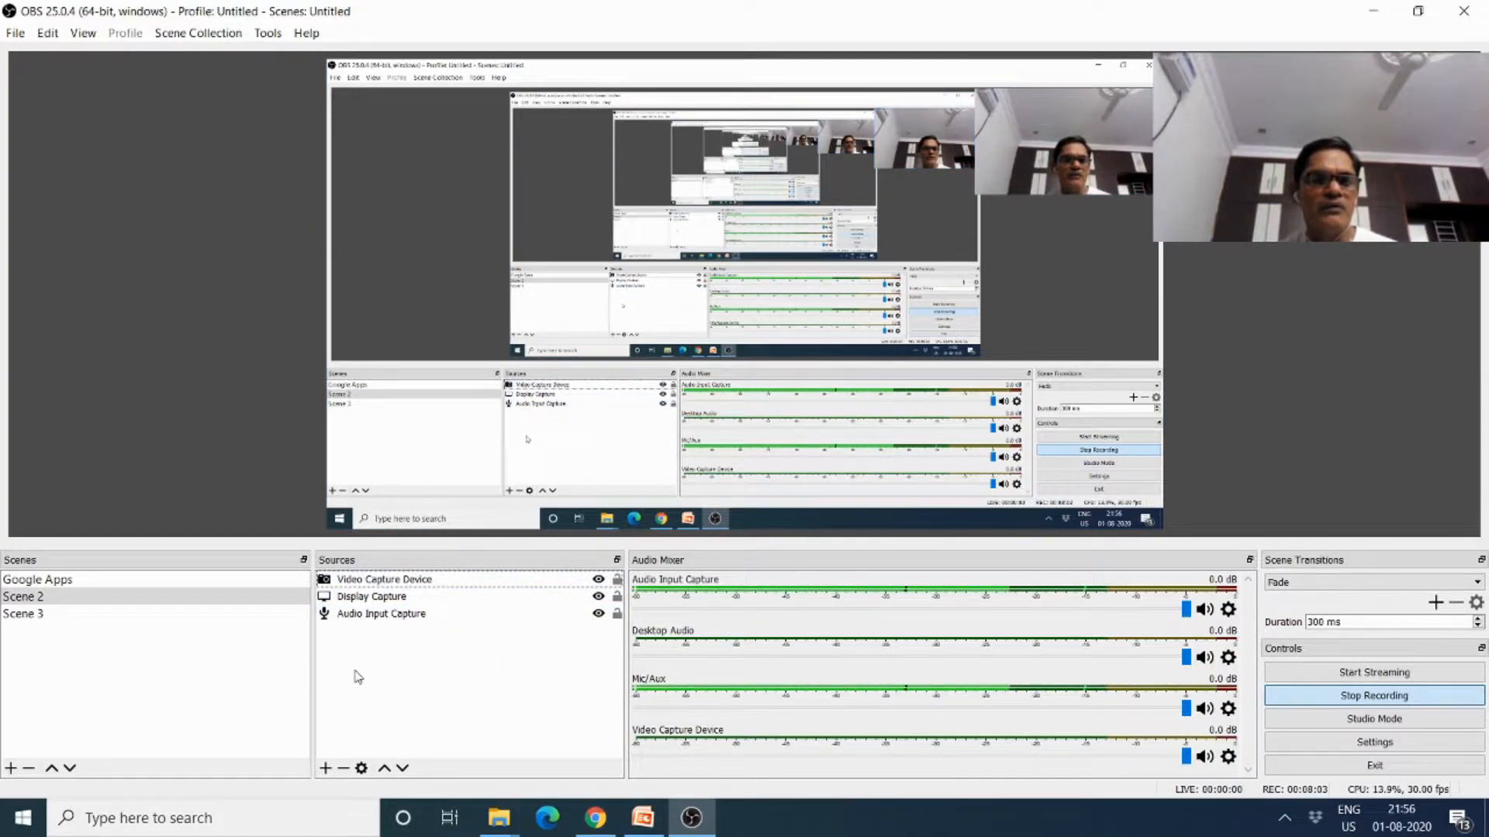
pyautogui.click(387, 601)
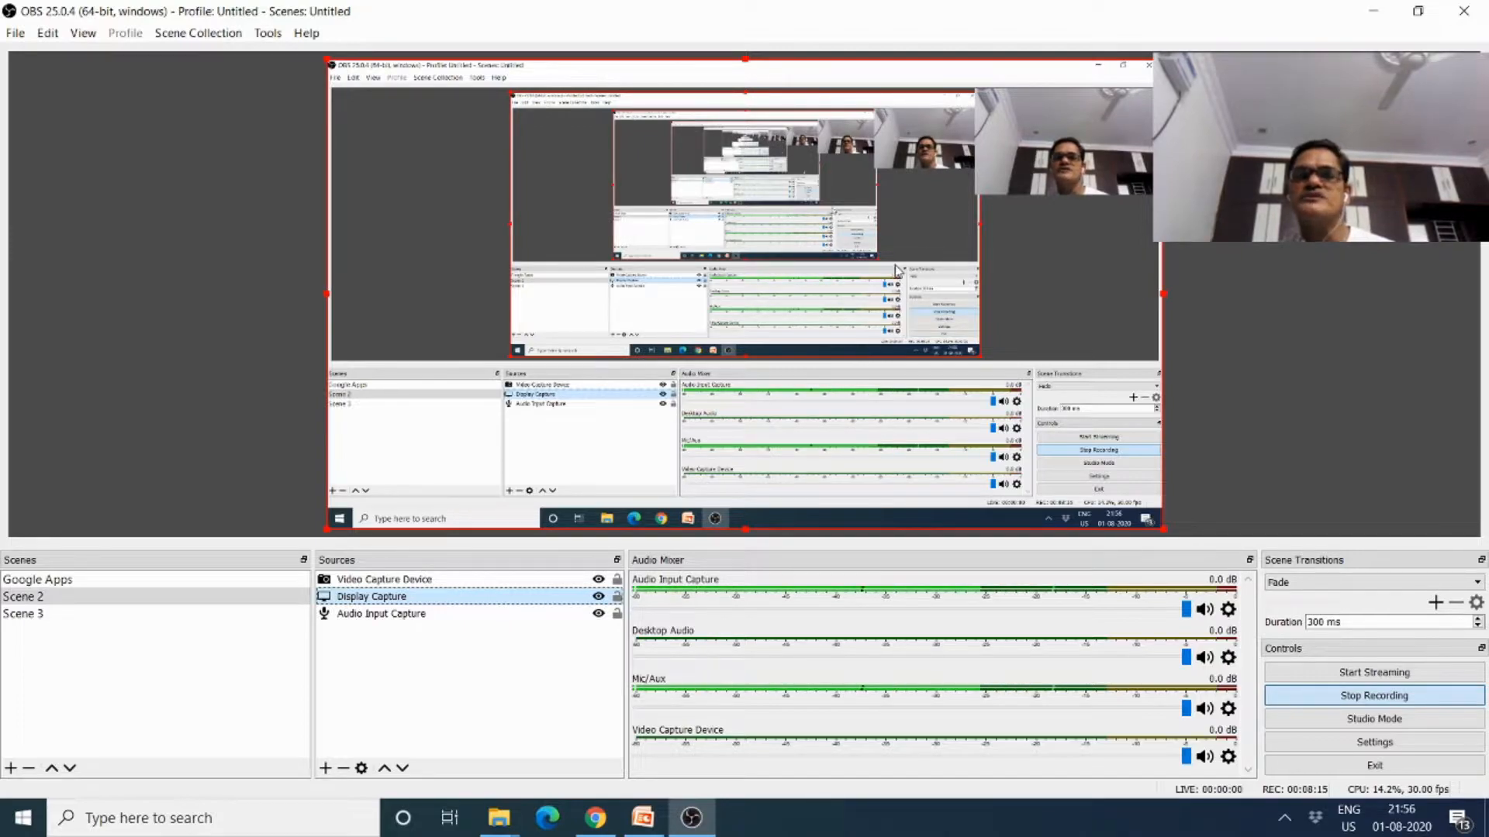
pyautogui.click(326, 768)
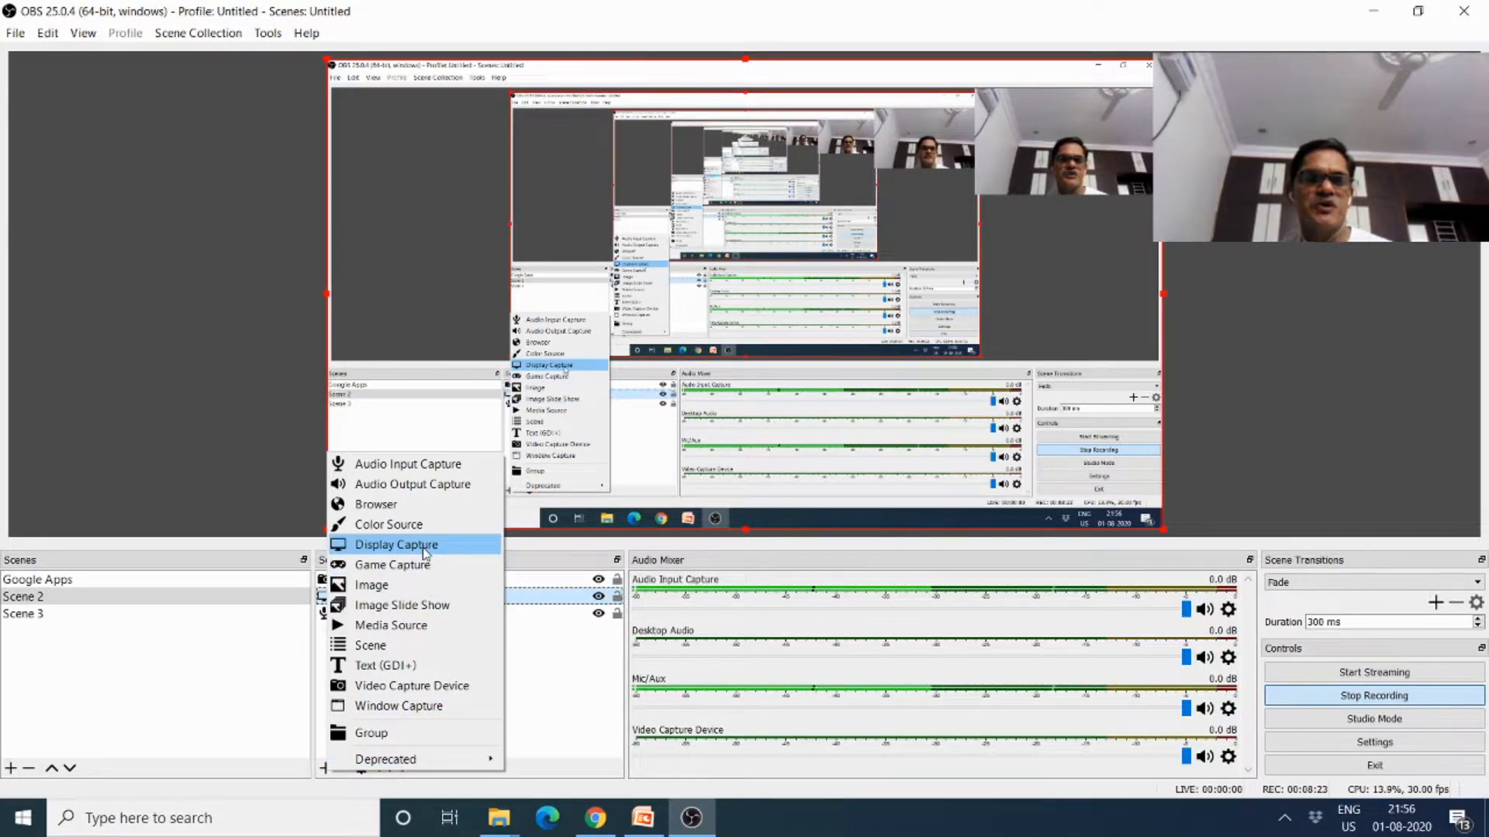
pyautogui.click(552, 642)
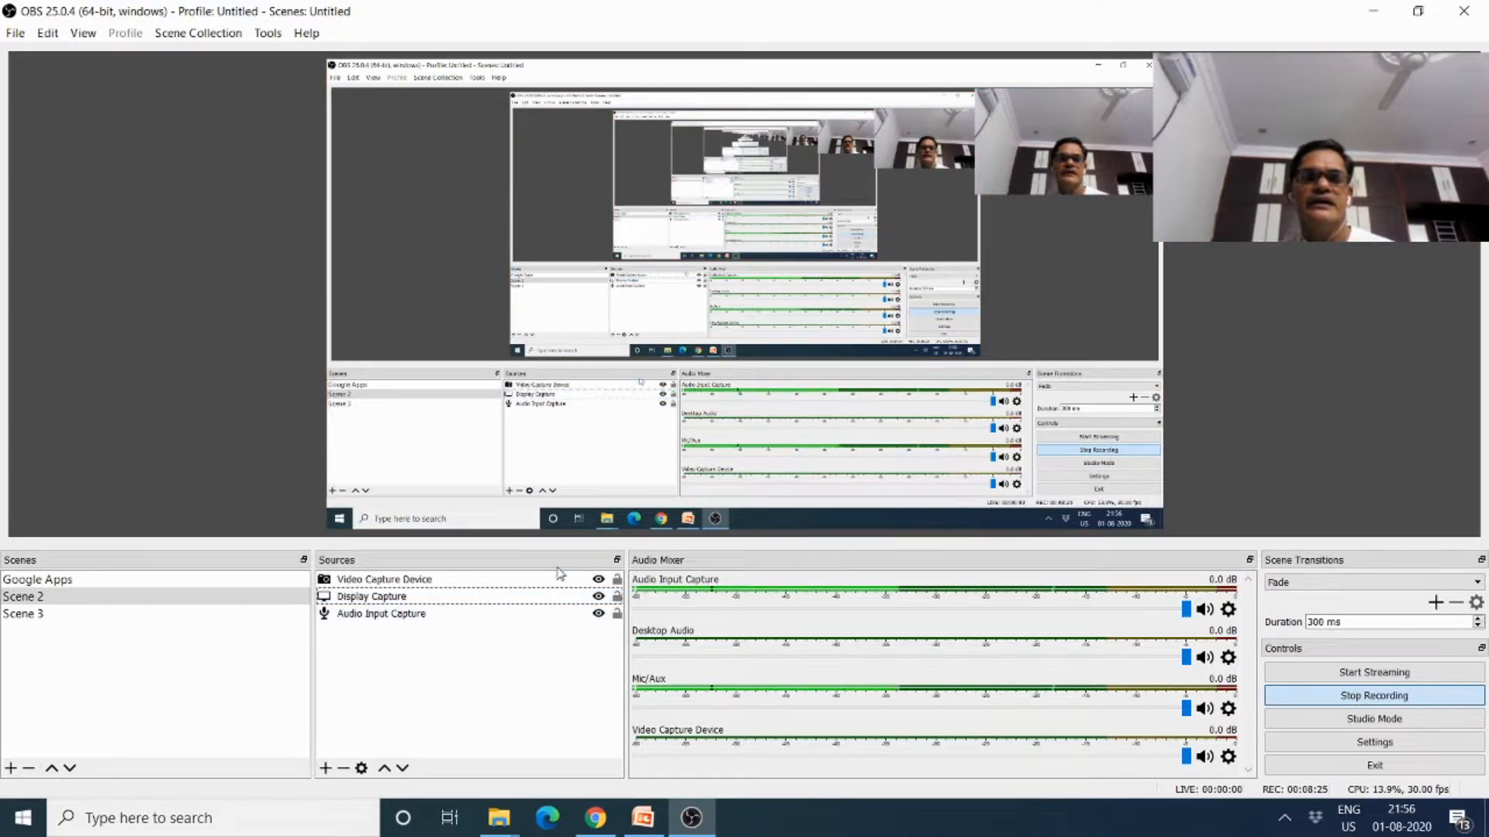
# Shrink the Display Capture source to about half the canvas width, keeping it in the canvas's upper-left corner
pyautogui.click(403, 602)
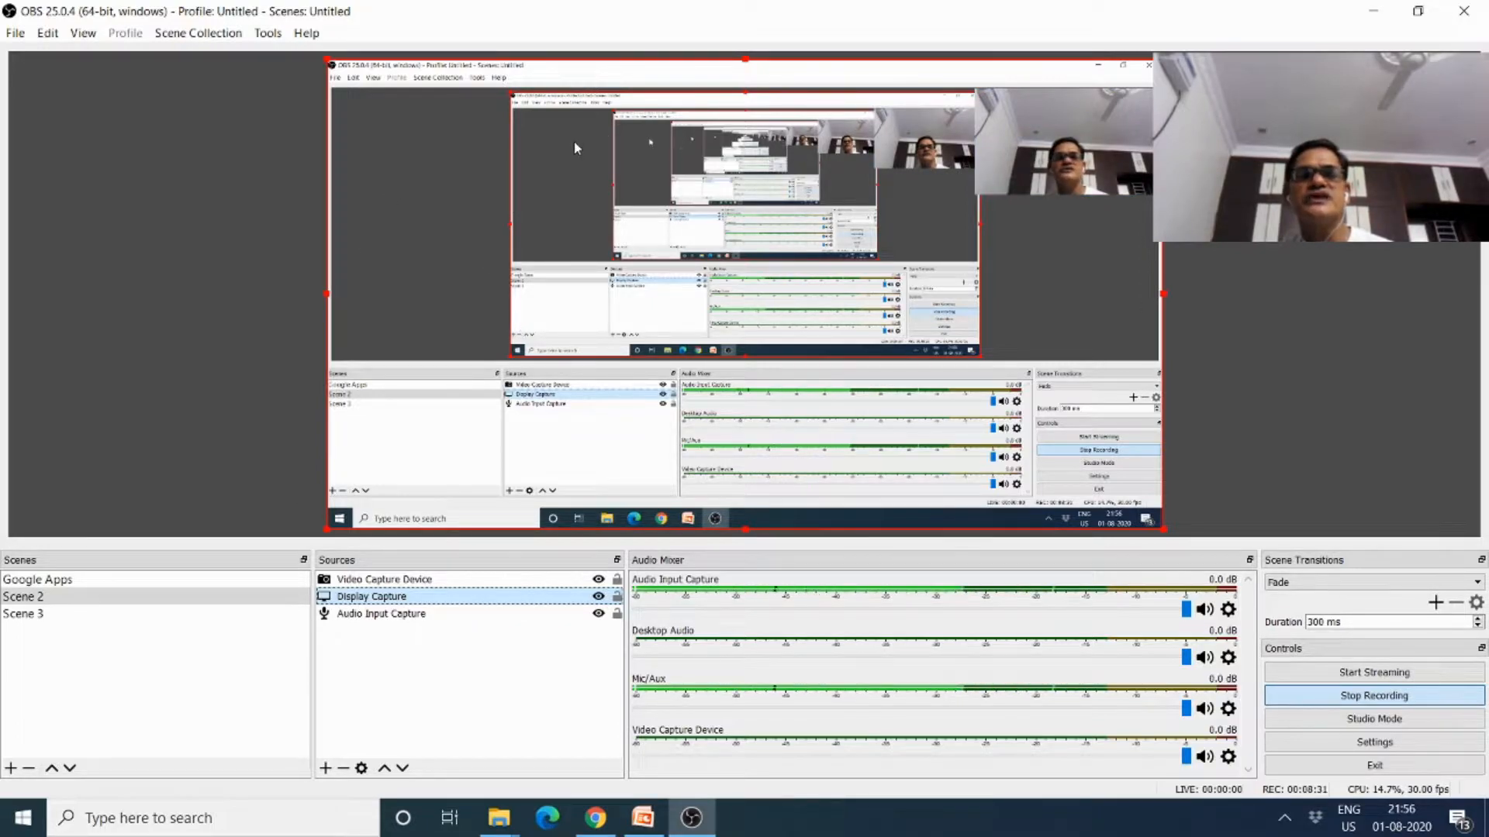
pyautogui.click(1163, 533)
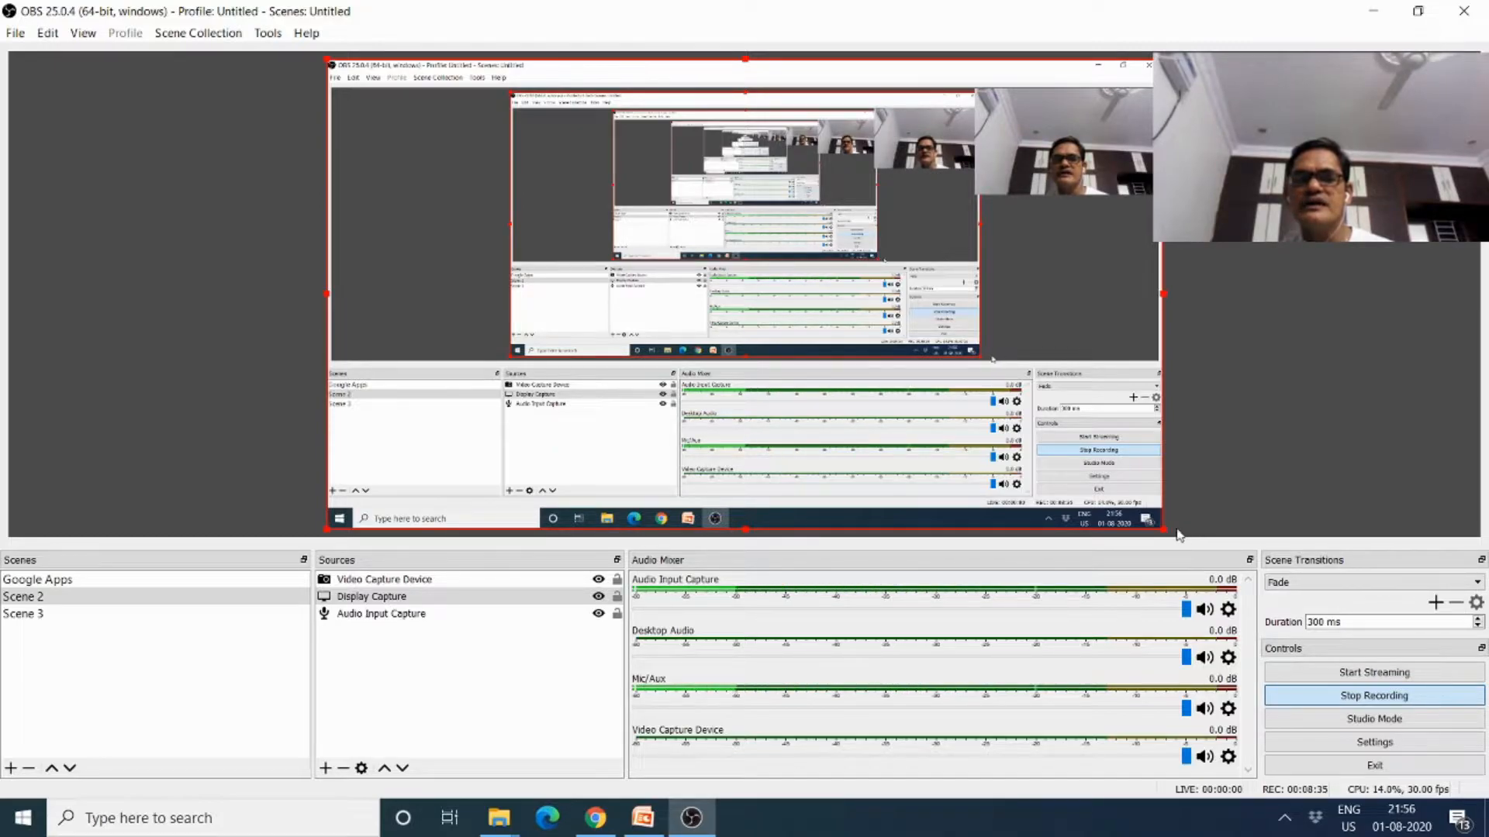
pyautogui.moveTo(1164, 532); pyautogui.dragTo(770, 309)
pyautogui.moveTo(407, 158); pyautogui.dragTo(405, 369)
pyautogui.moveTo(385, 312); pyautogui.dragTo(266, 101)
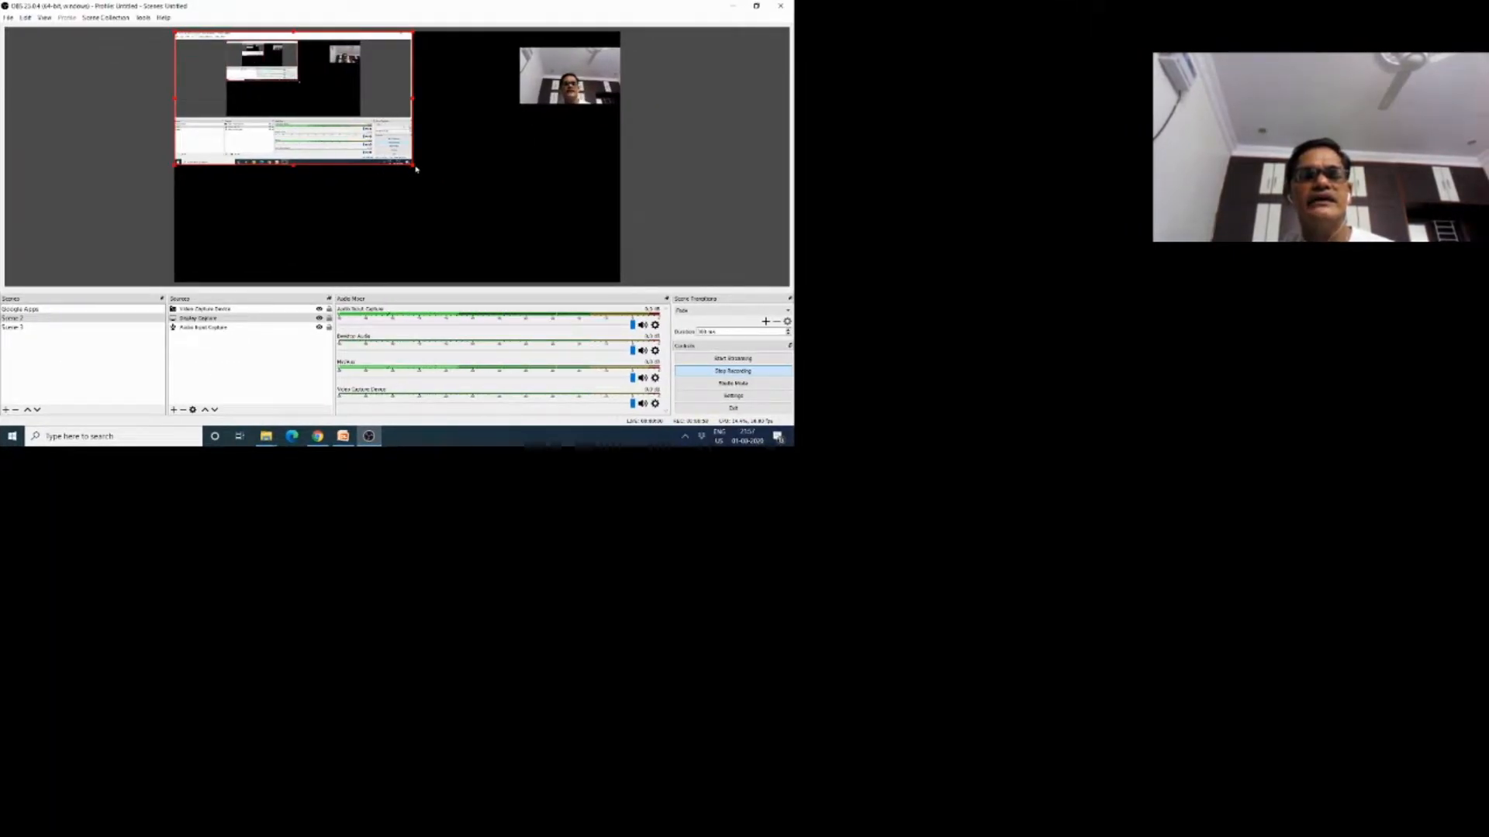
# Enlarge the Display Capture source until it fills the whole canvas
pyautogui.moveTo(412, 164)
pyautogui.mouseDown()
pyautogui.moveTo(747, 405)
pyautogui.moveTo(299, 123)
pyautogui.moveTo(412, 190)
pyautogui.moveTo(414, 166)
pyautogui.mouseUp()
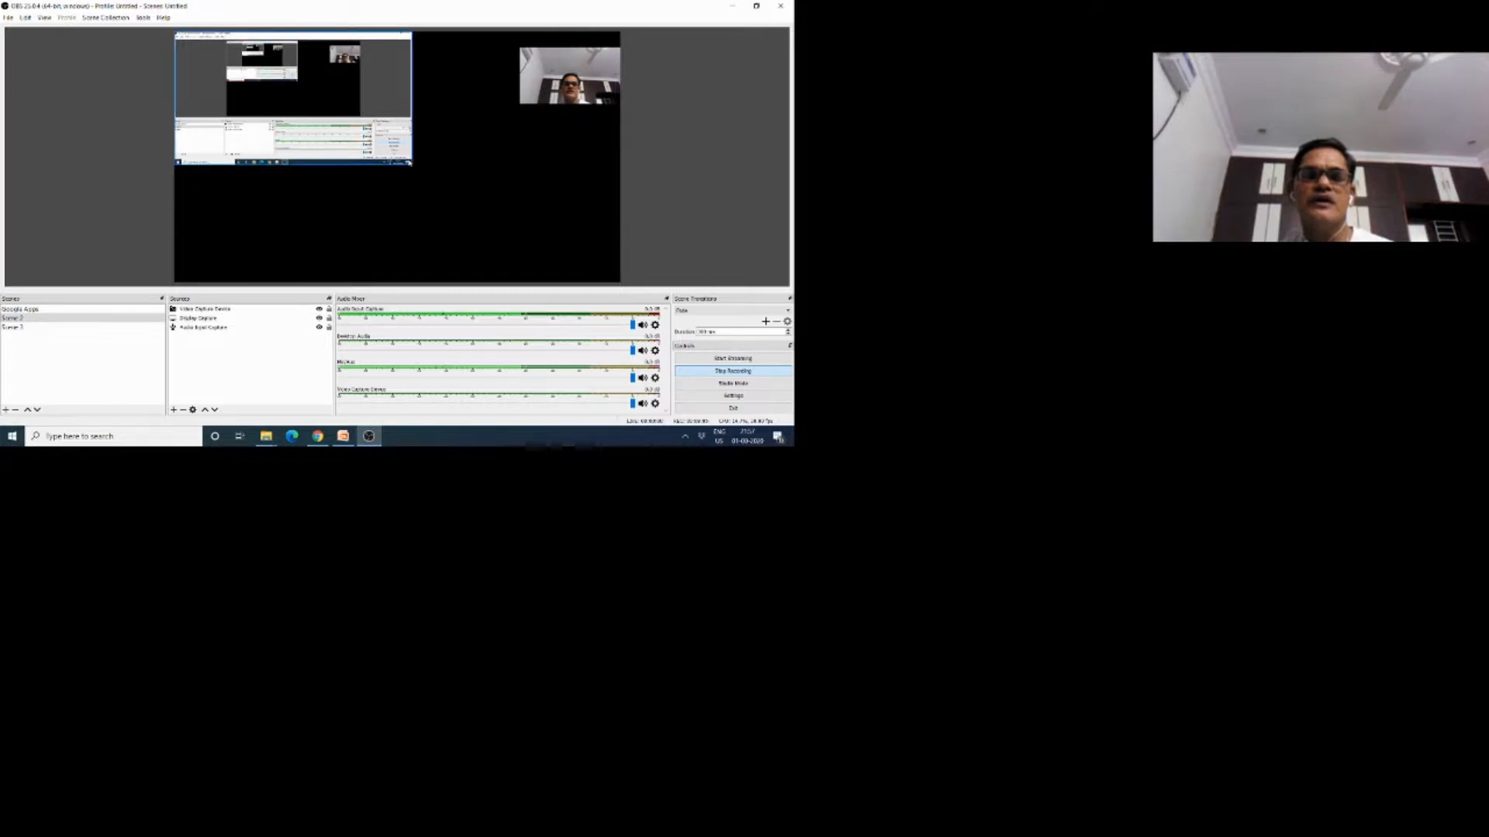
pyautogui.moveTo(413, 167); pyautogui.dragTo(537, 282)
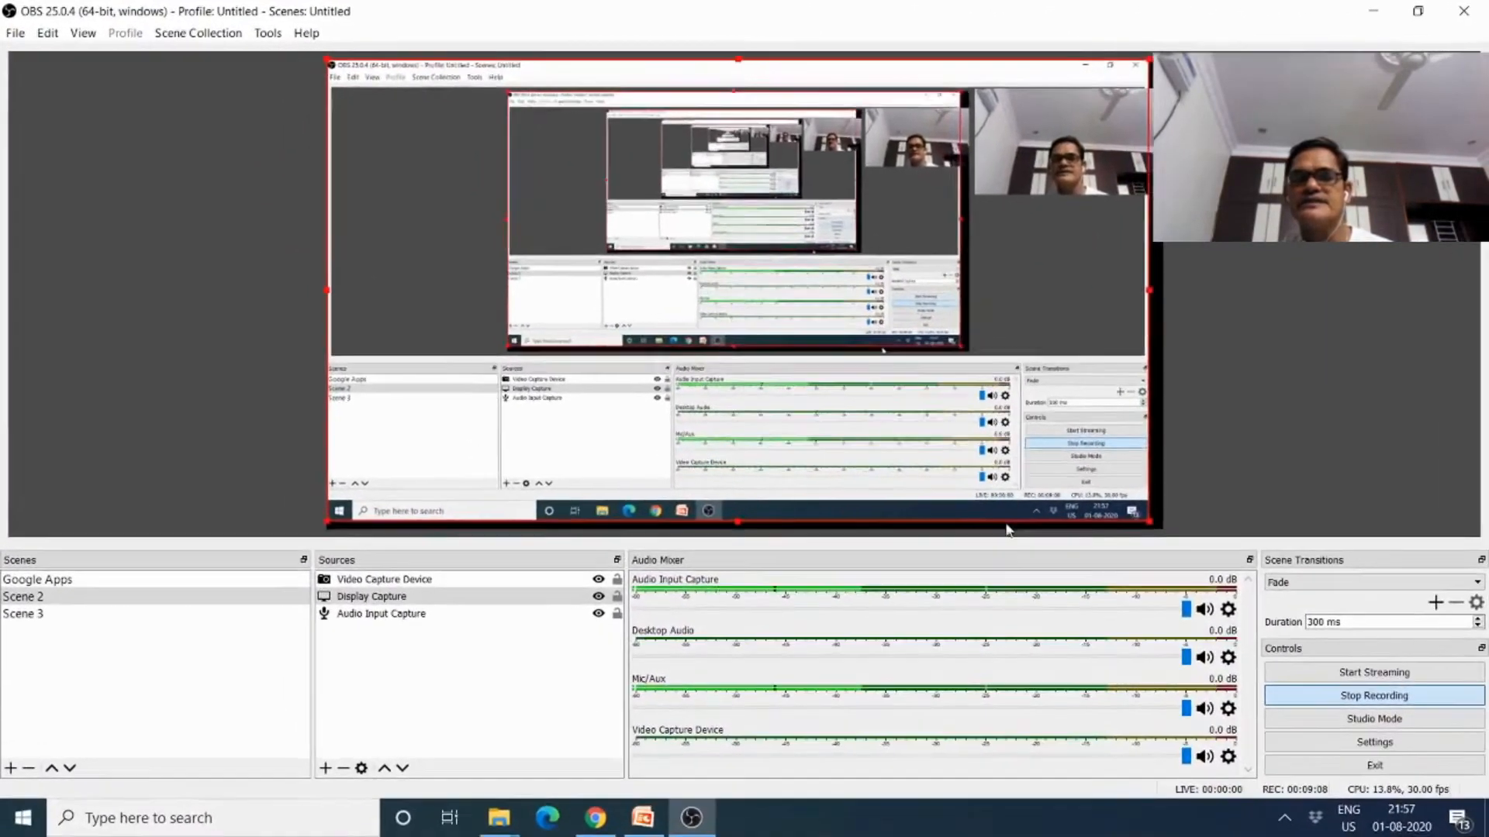
pyautogui.moveTo(1007, 529); pyautogui.dragTo(1012, 534)
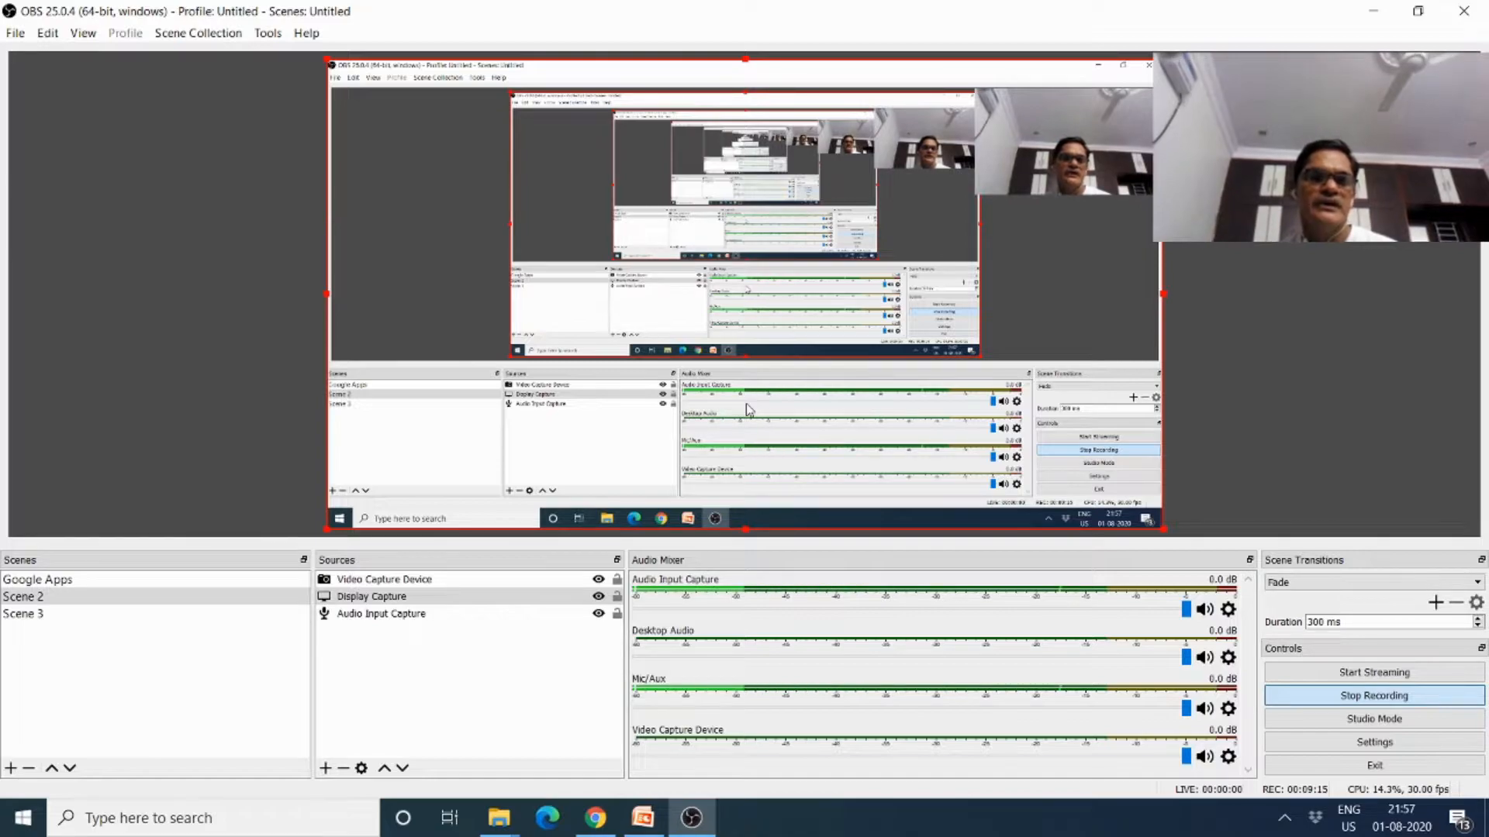
# Move the Video Capture Device webcam picture slightly higher along the canvas's right edge
pyautogui.click(402, 583)
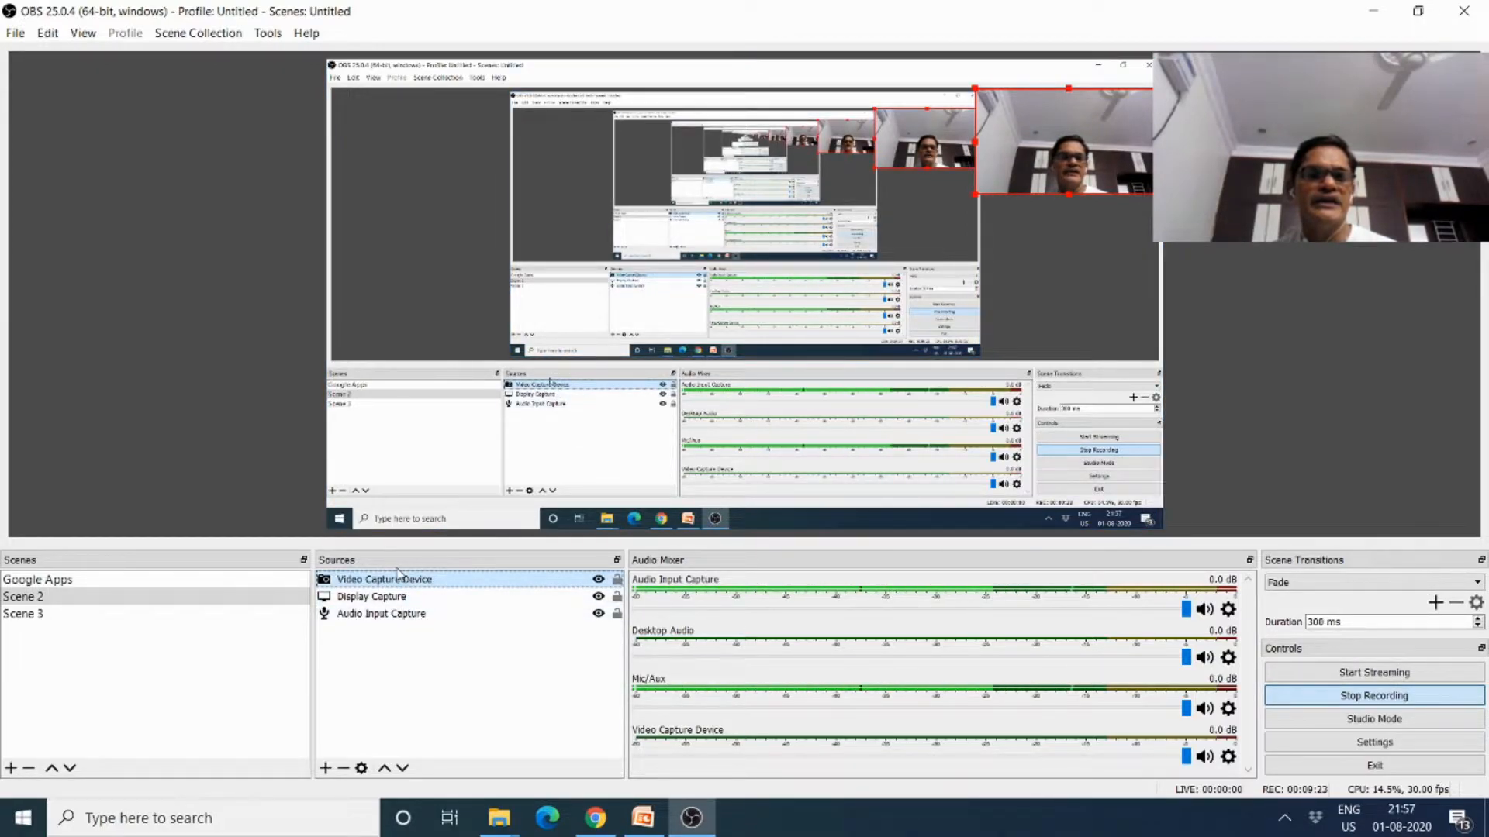
pyautogui.moveTo(1306, 189); pyautogui.dragTo(1279, 214)
pyautogui.moveTo(1046, 178); pyautogui.dragTo(1119, 144)
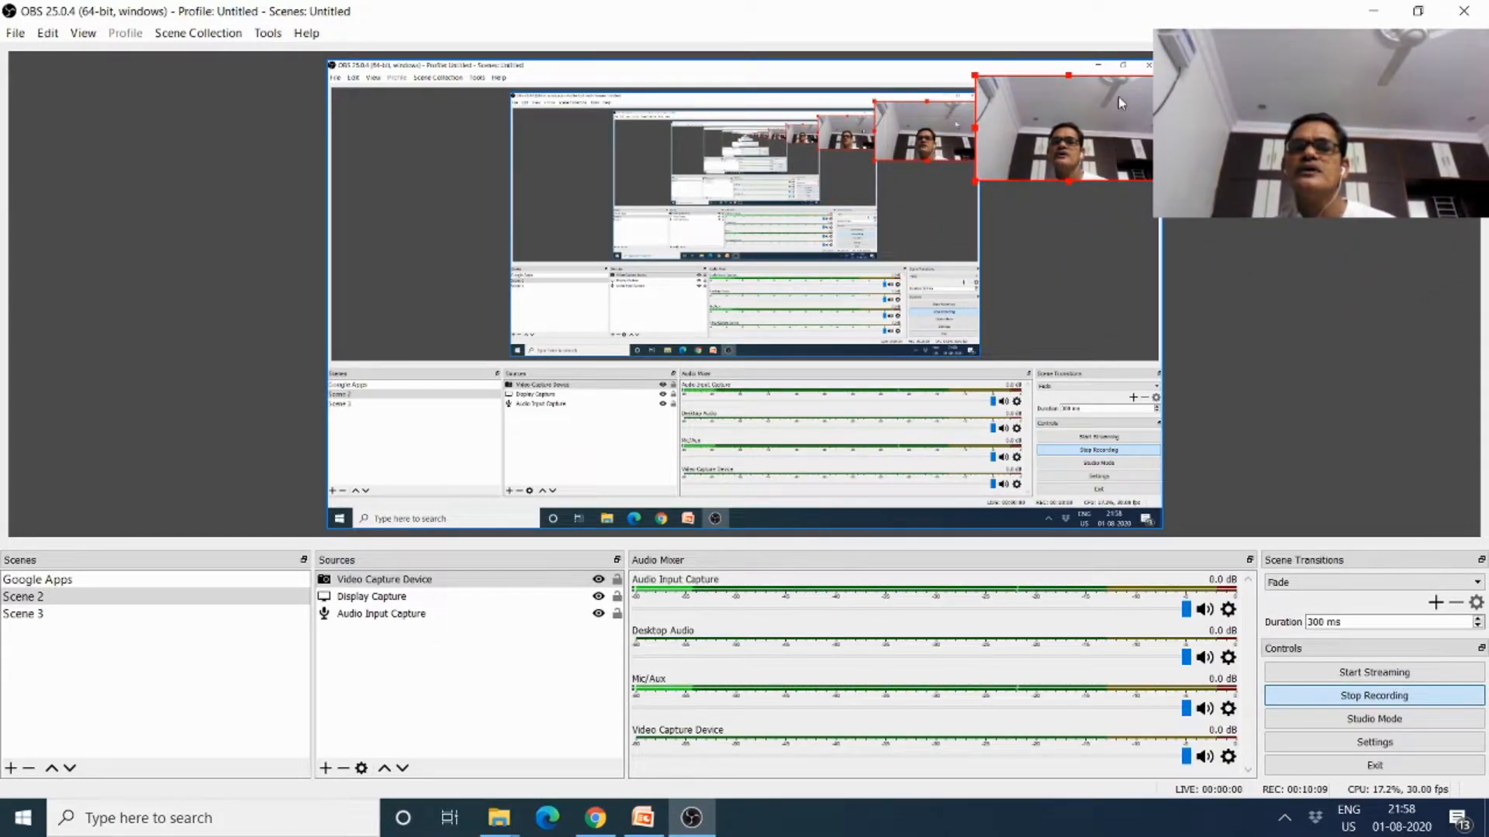
pyautogui.moveTo(1096, 91); pyautogui.dragTo(1096, 89)
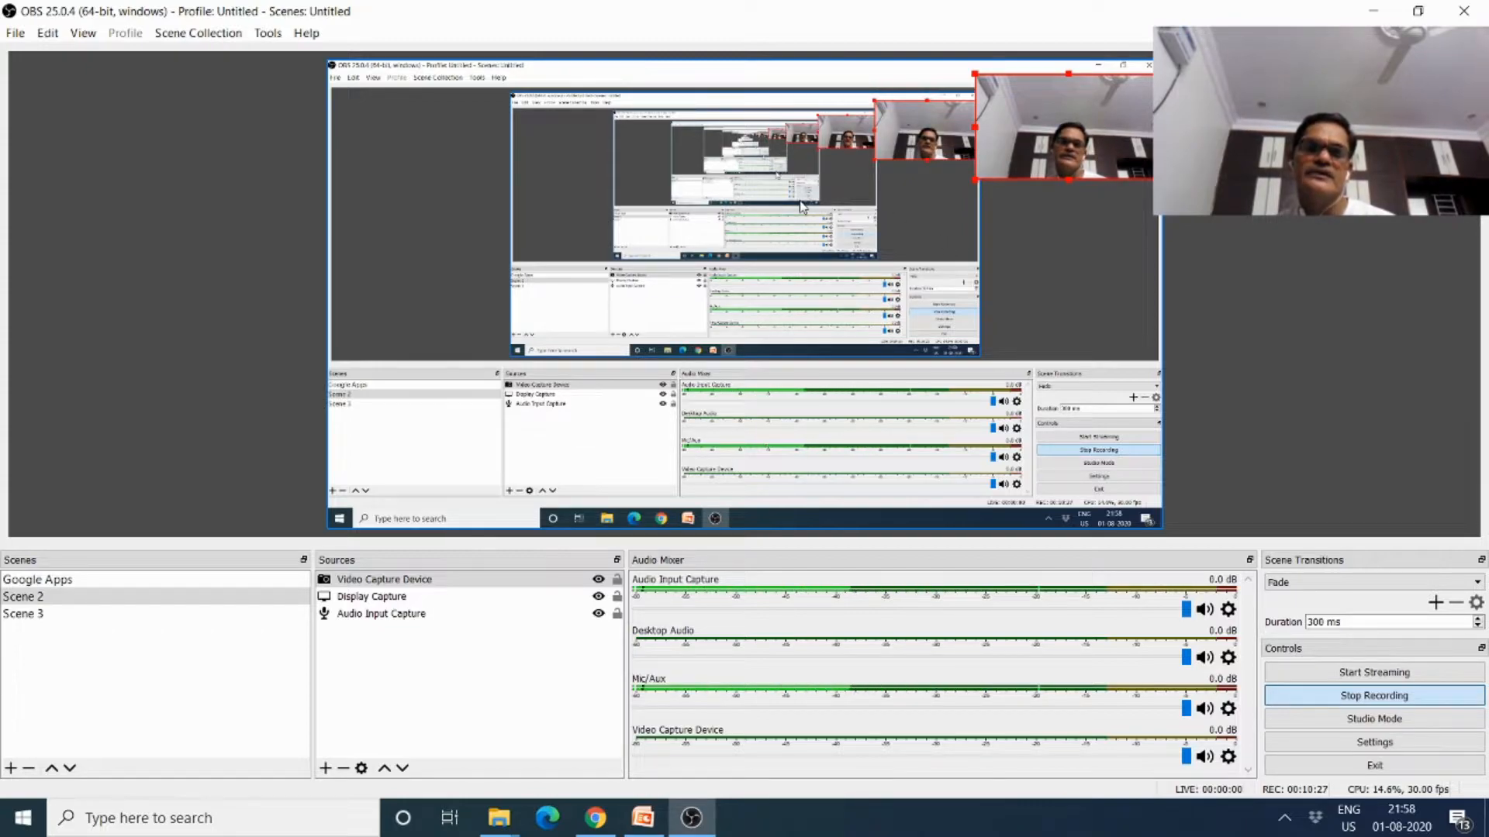
pyautogui.click(376, 587)
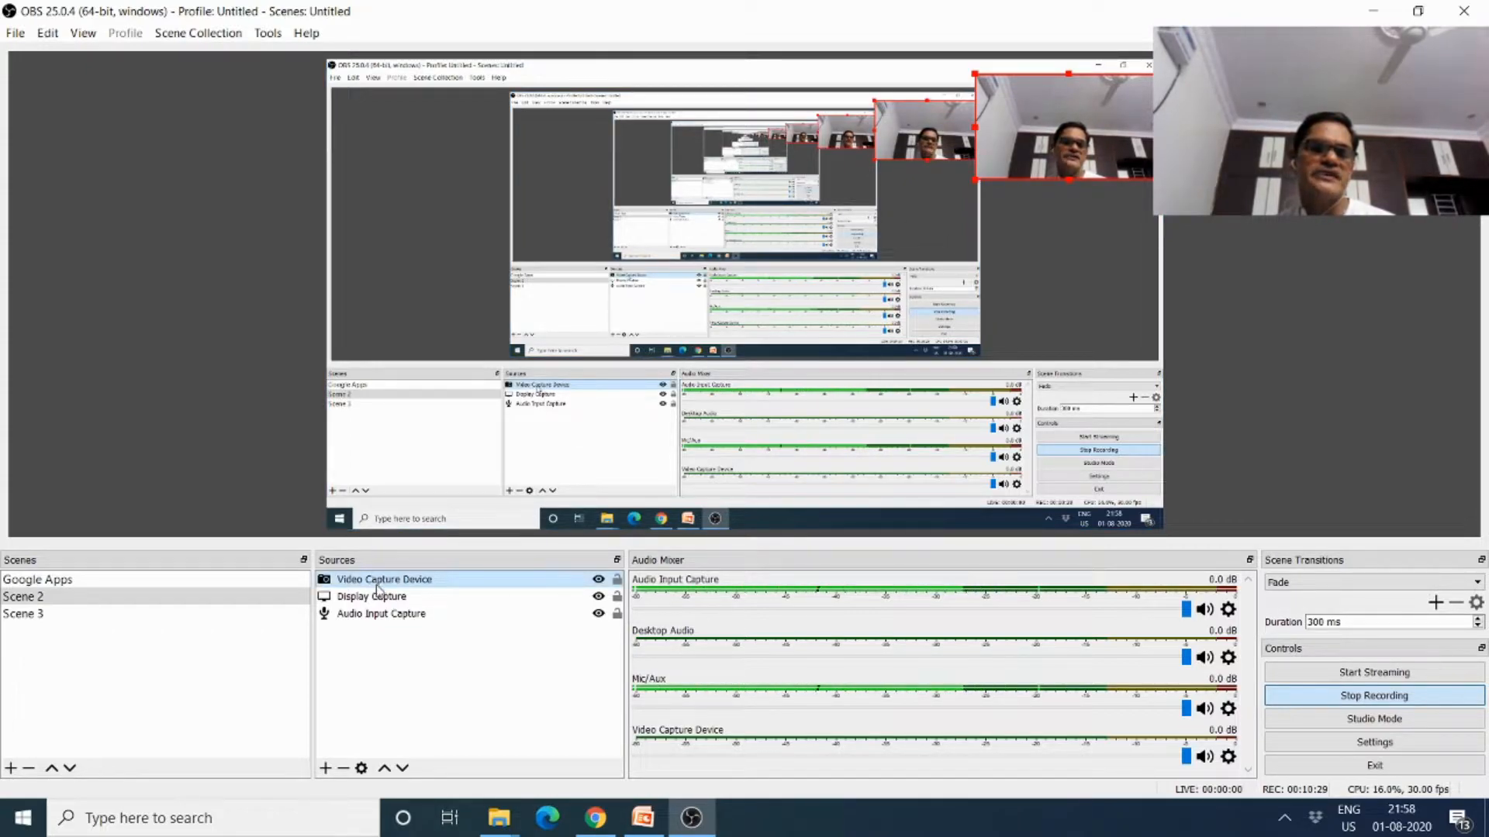
pyautogui.click(384, 613)
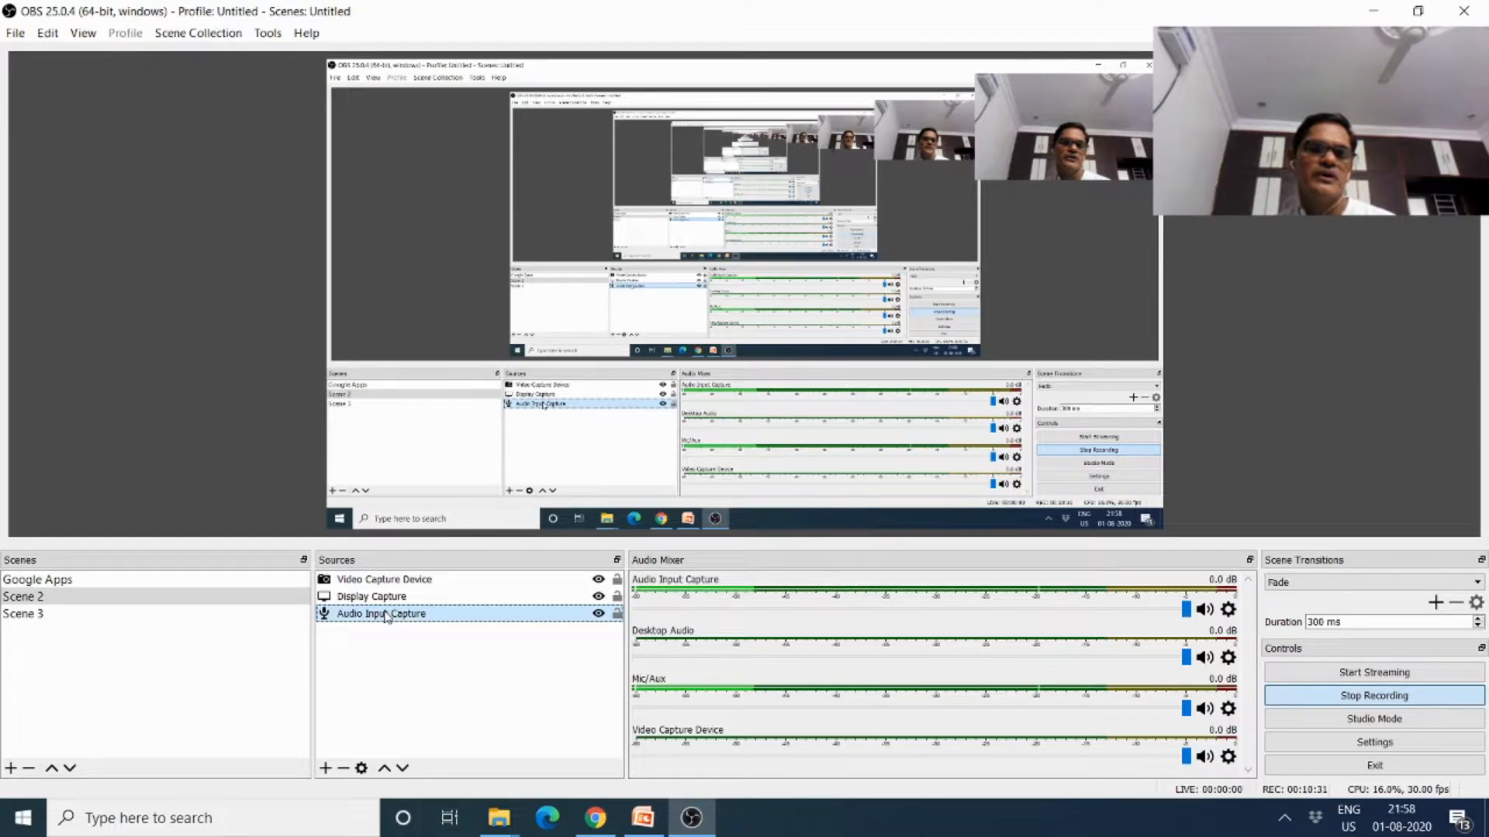
pyautogui.click(388, 602)
pyautogui.click(392, 580)
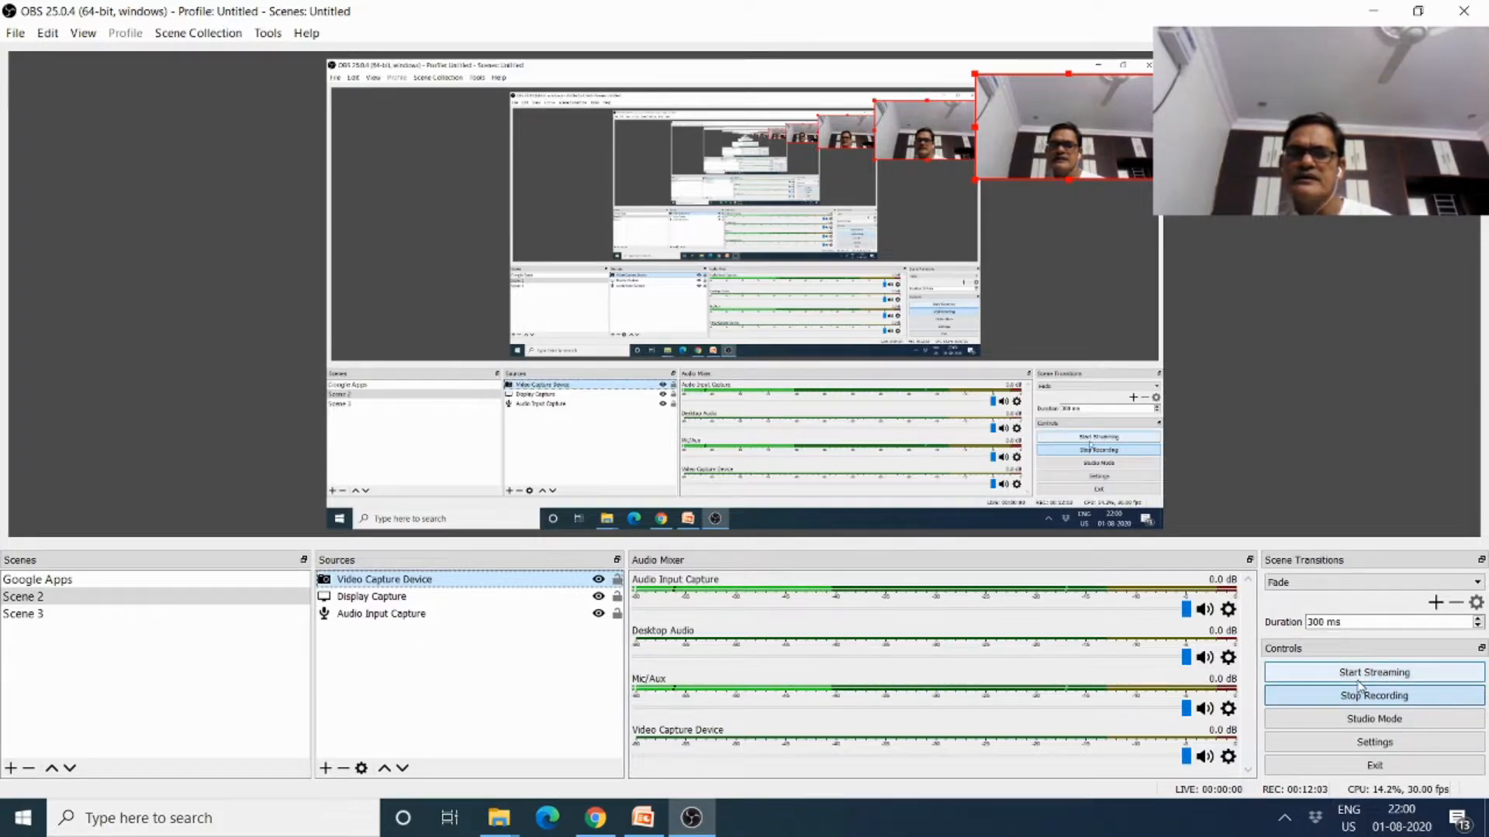
# Open the settings and look through the General, Stream, Output, Audio, Video, Hotkeys and Advanced categories
pyautogui.click(1359, 746)
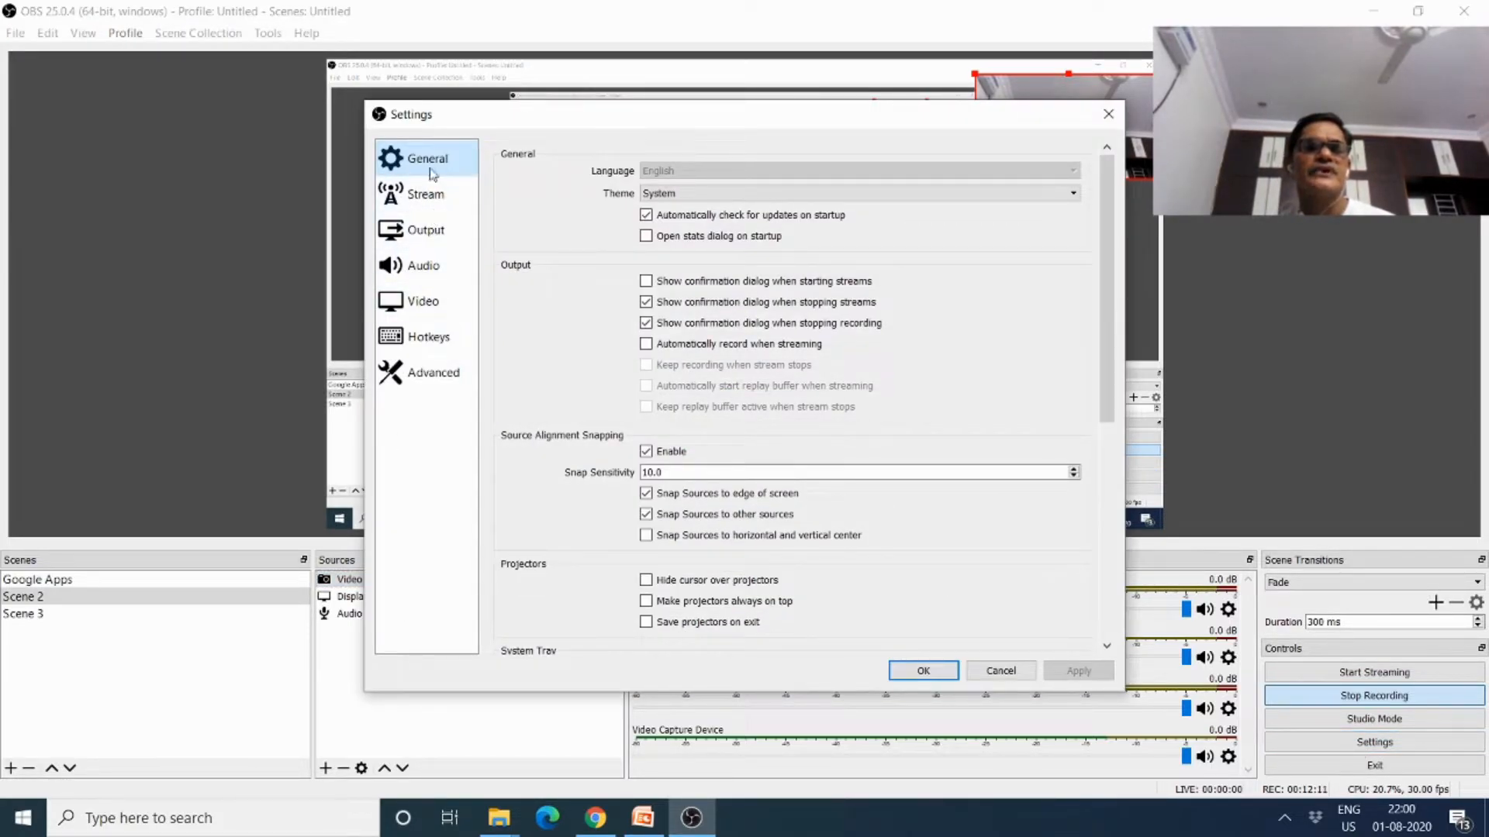
pyautogui.click(446, 209)
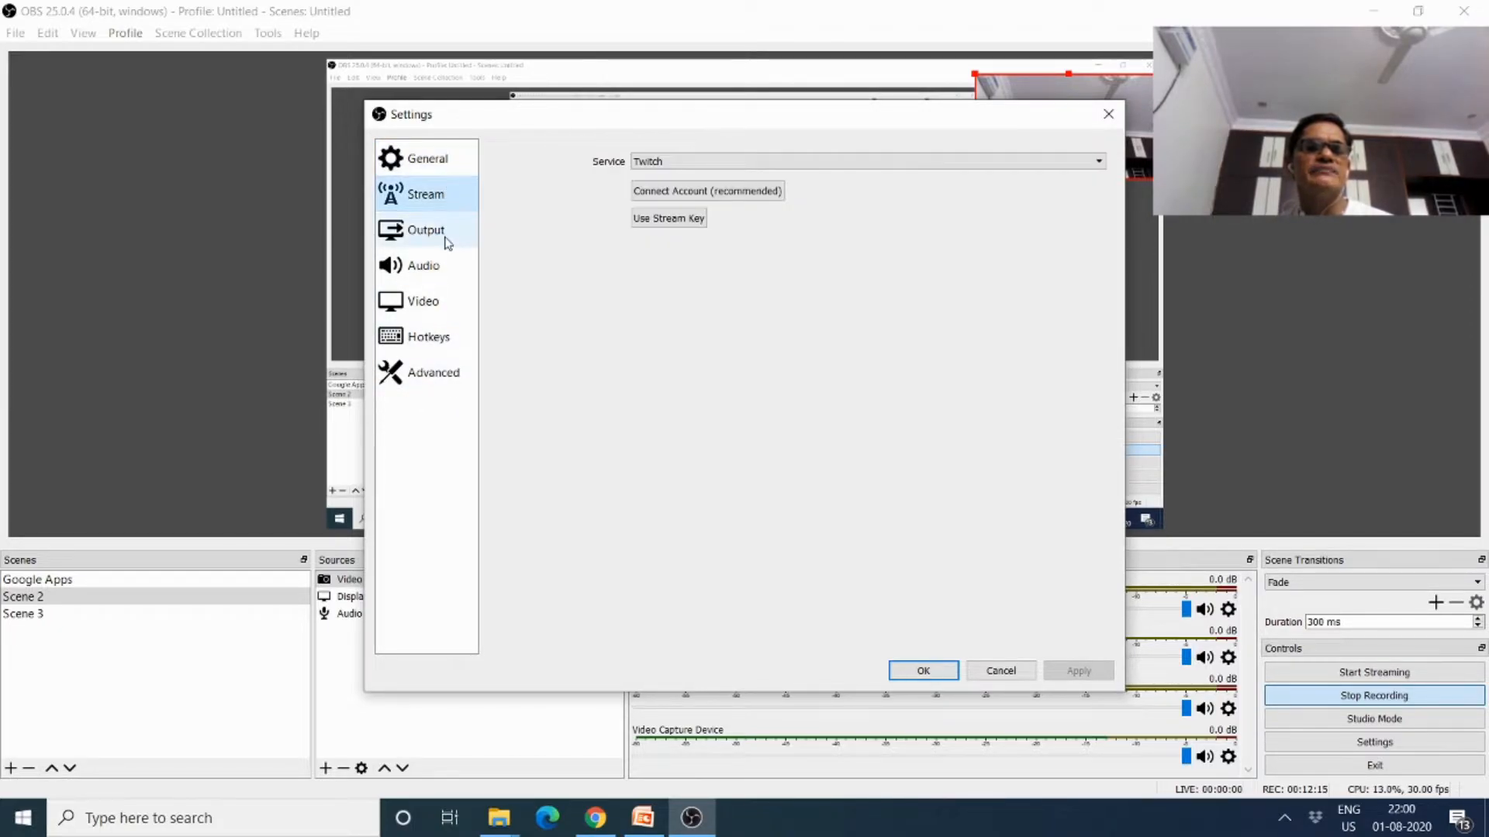
pyautogui.click(442, 234)
pyautogui.click(427, 267)
pyautogui.click(428, 302)
pyautogui.click(438, 341)
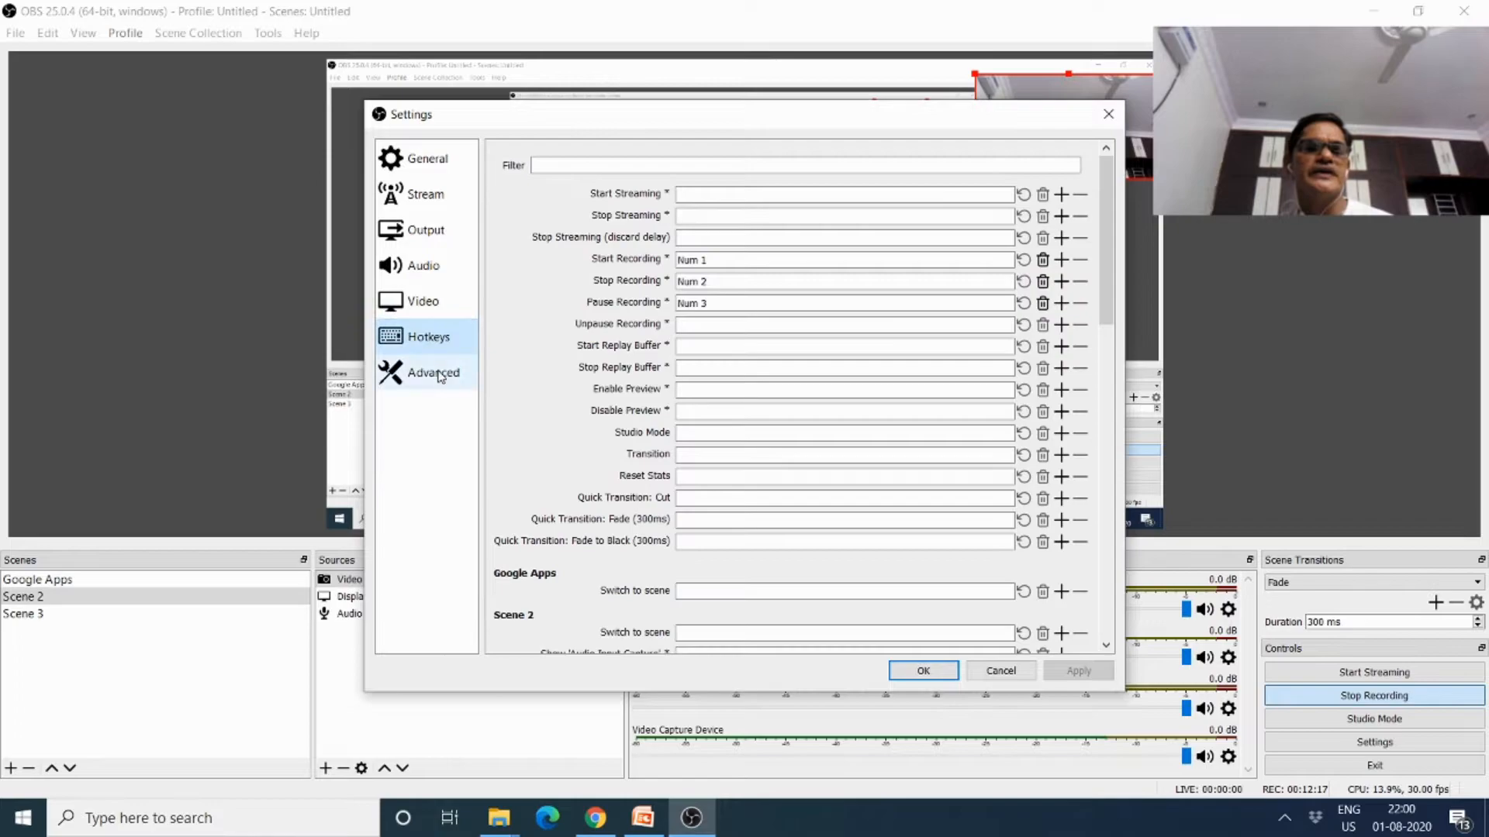
pyautogui.click(442, 377)
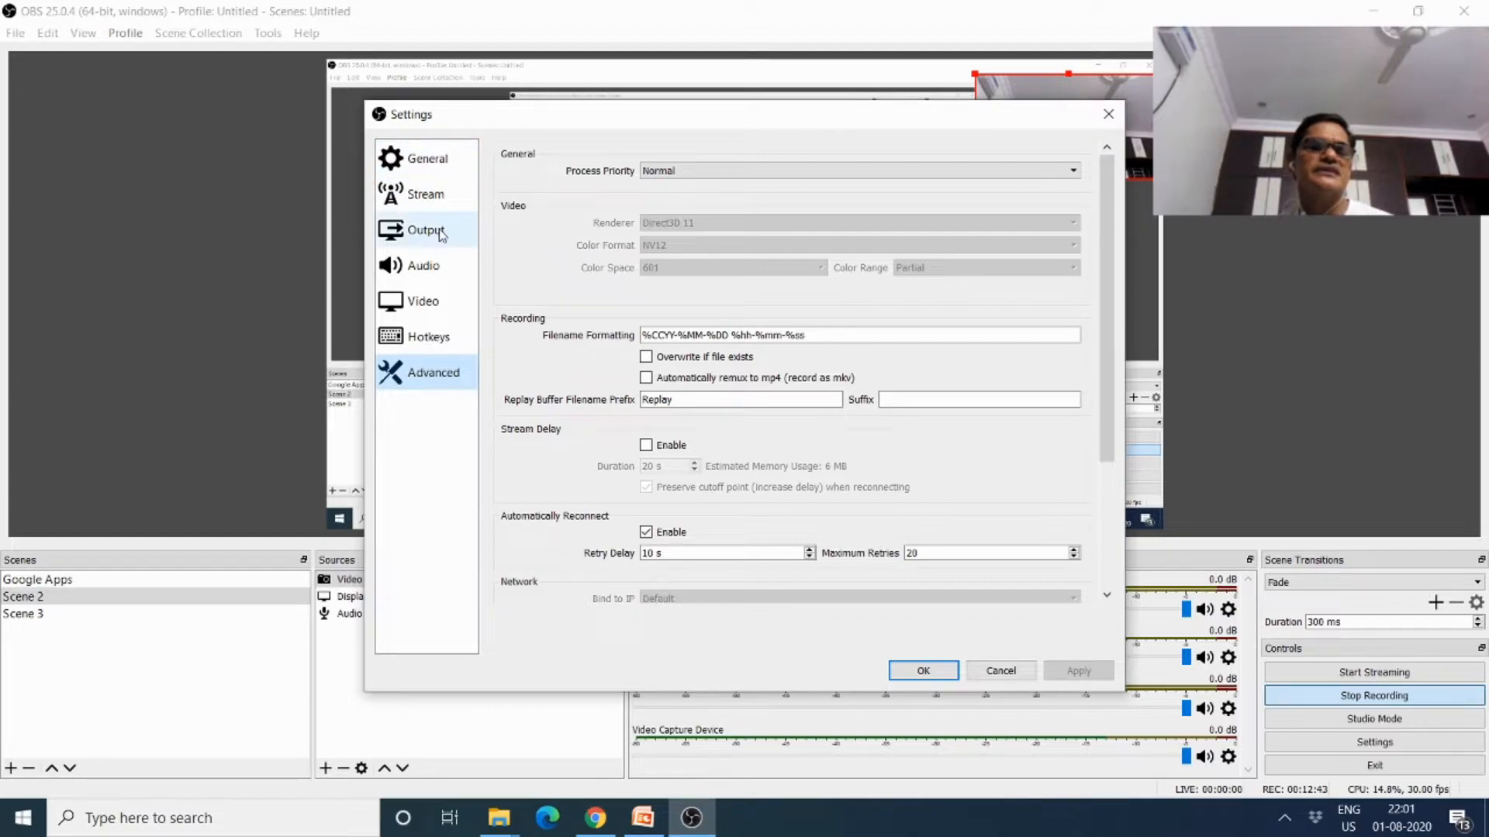
# Examine the General settings and the Stream settings, including the list of available streaming services
pyautogui.click(446, 172)
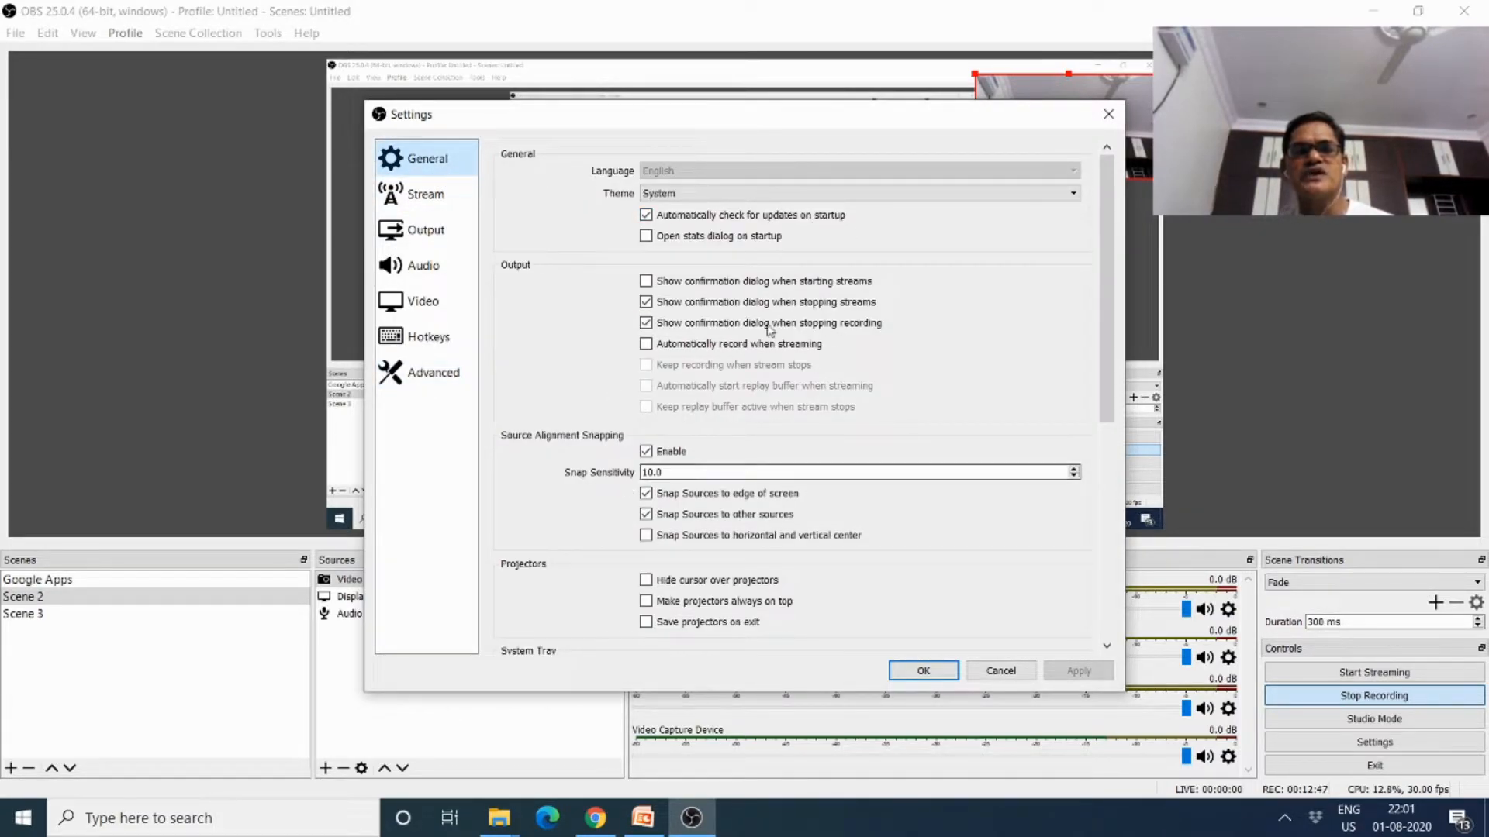
pyautogui.click(425, 200)
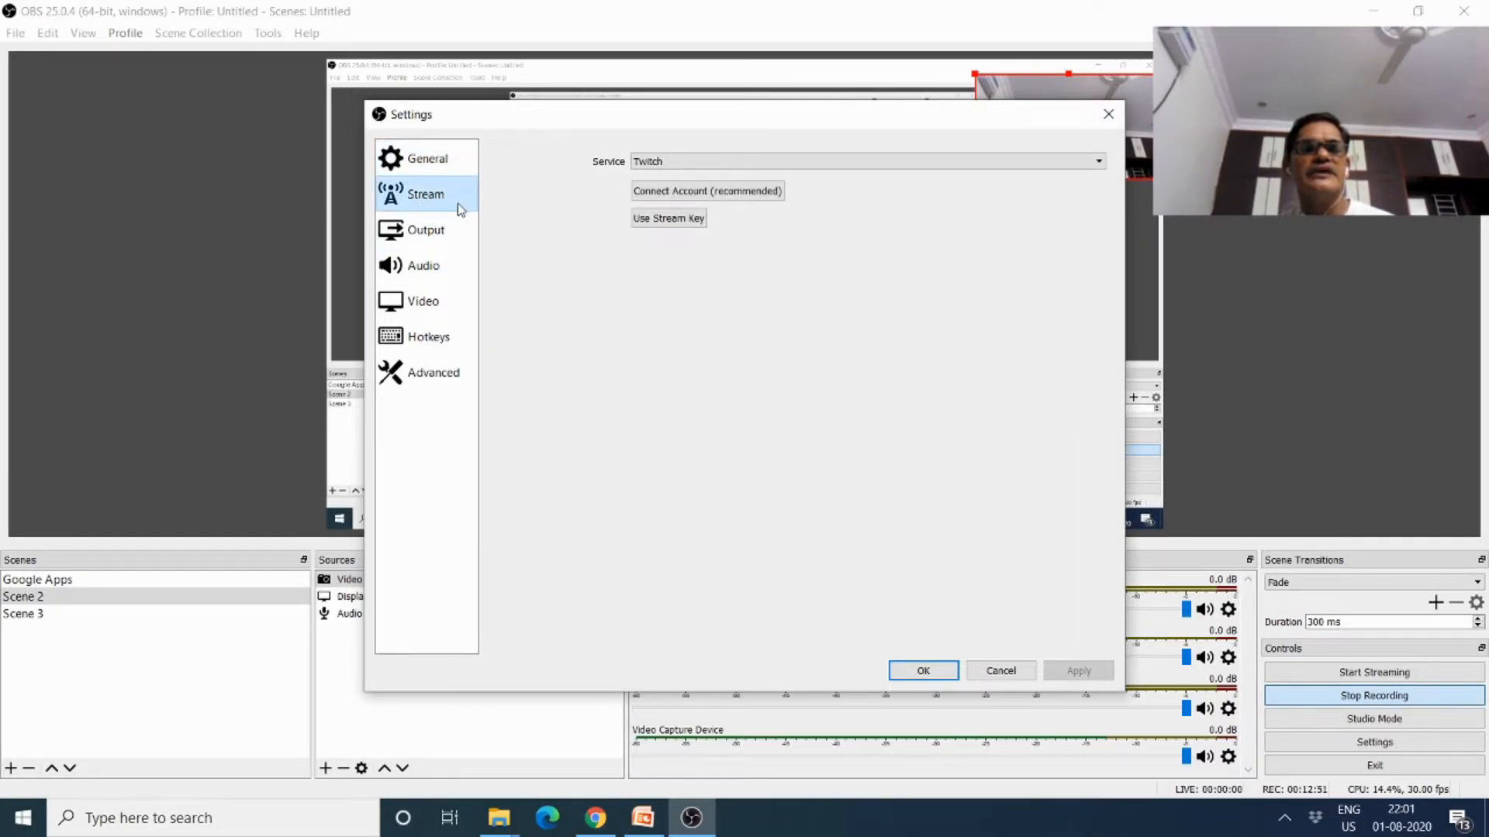
pyautogui.click(679, 165)
pyautogui.click(677, 173)
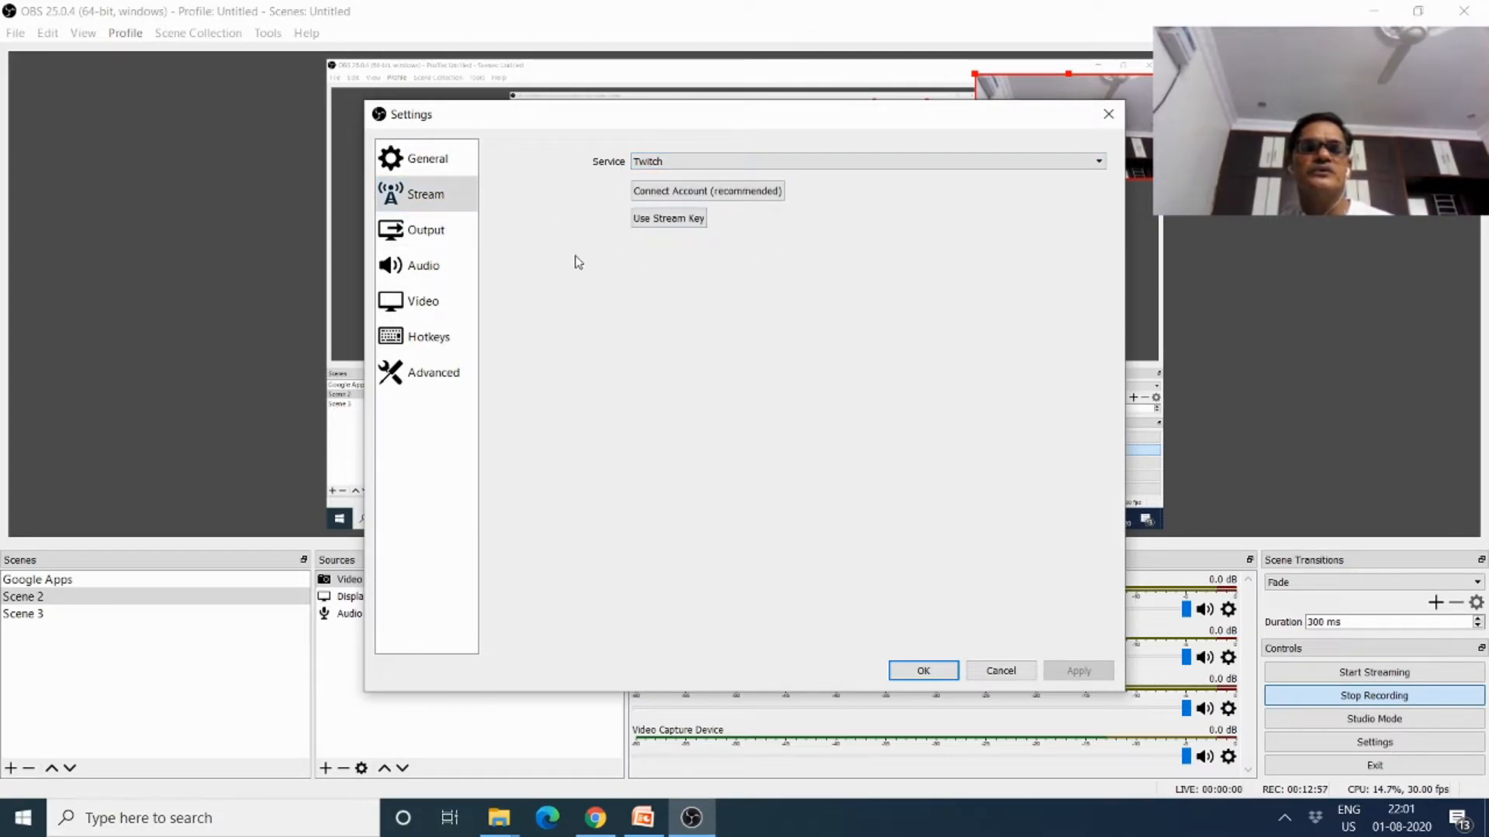
# Examine the recording path, quality and format in the Output settings, plus the Audio and Video settings
pyautogui.click(447, 241)
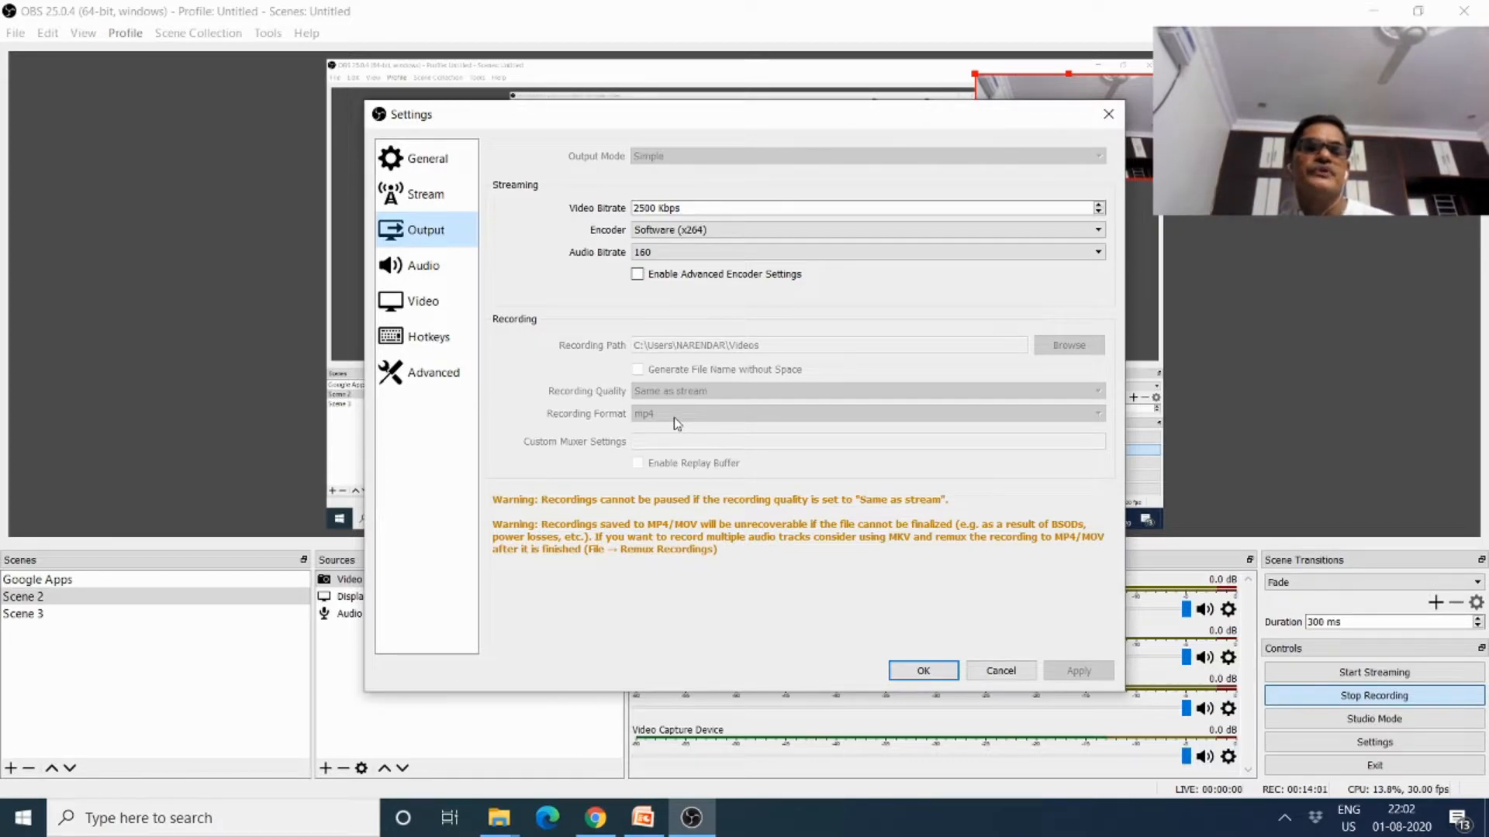
pyautogui.click(424, 266)
pyautogui.click(422, 301)
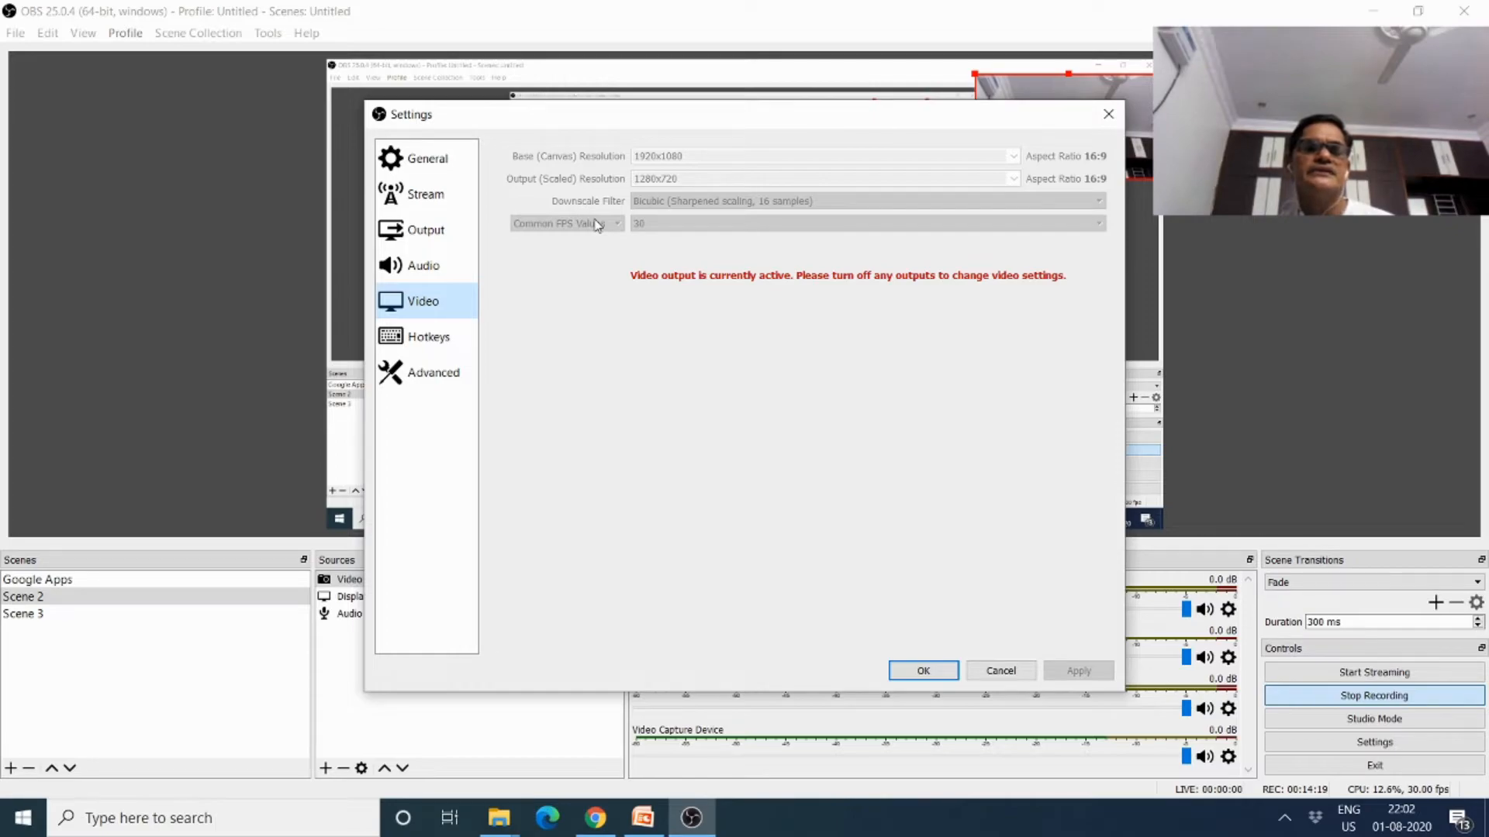
# Examine the hotkeys for starting, stopping, pausing and unpausing a recording, and close the settings
pyautogui.click(442, 341)
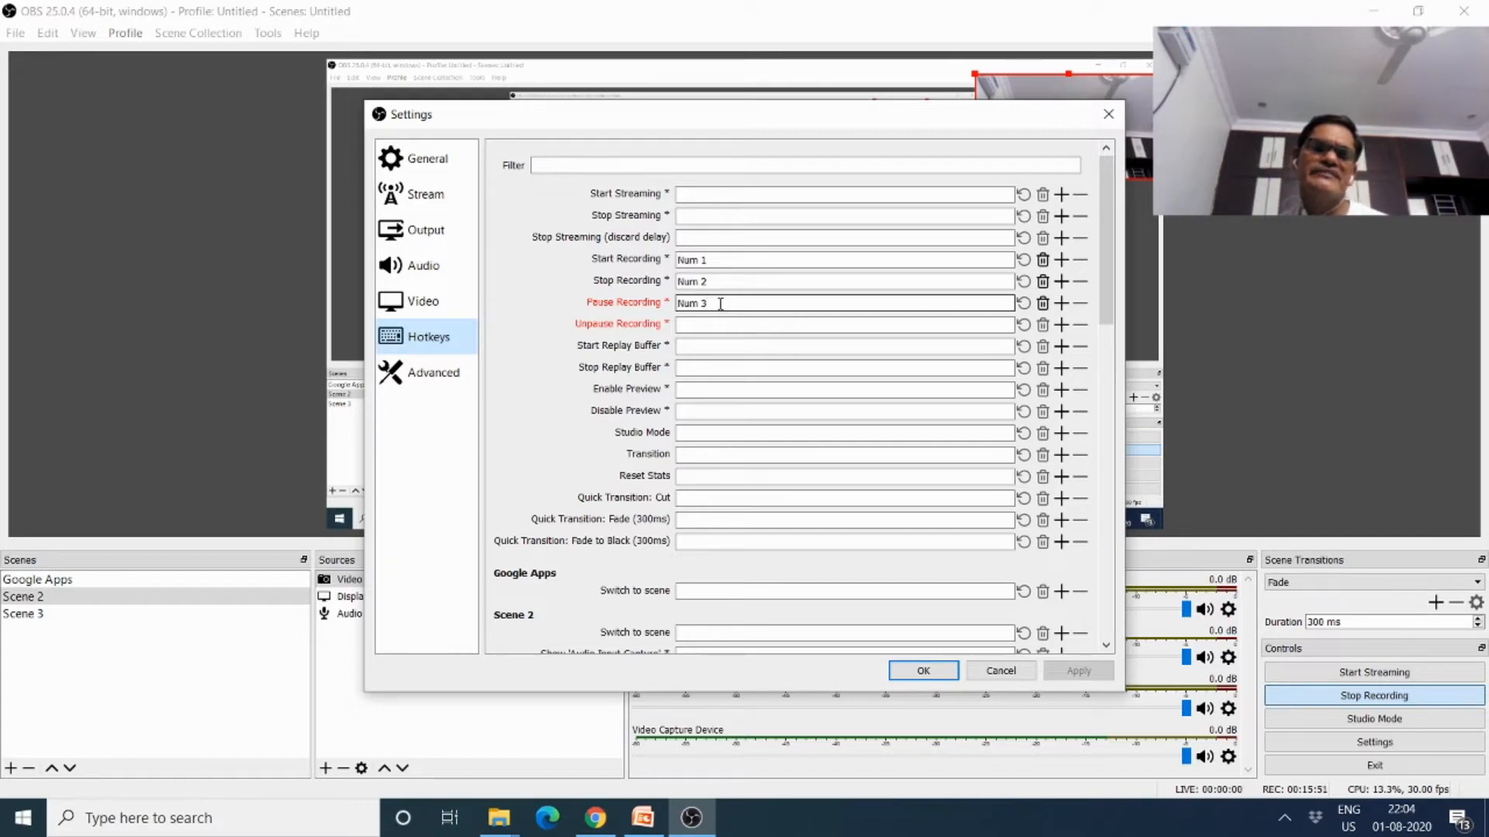
pyautogui.click(738, 324)
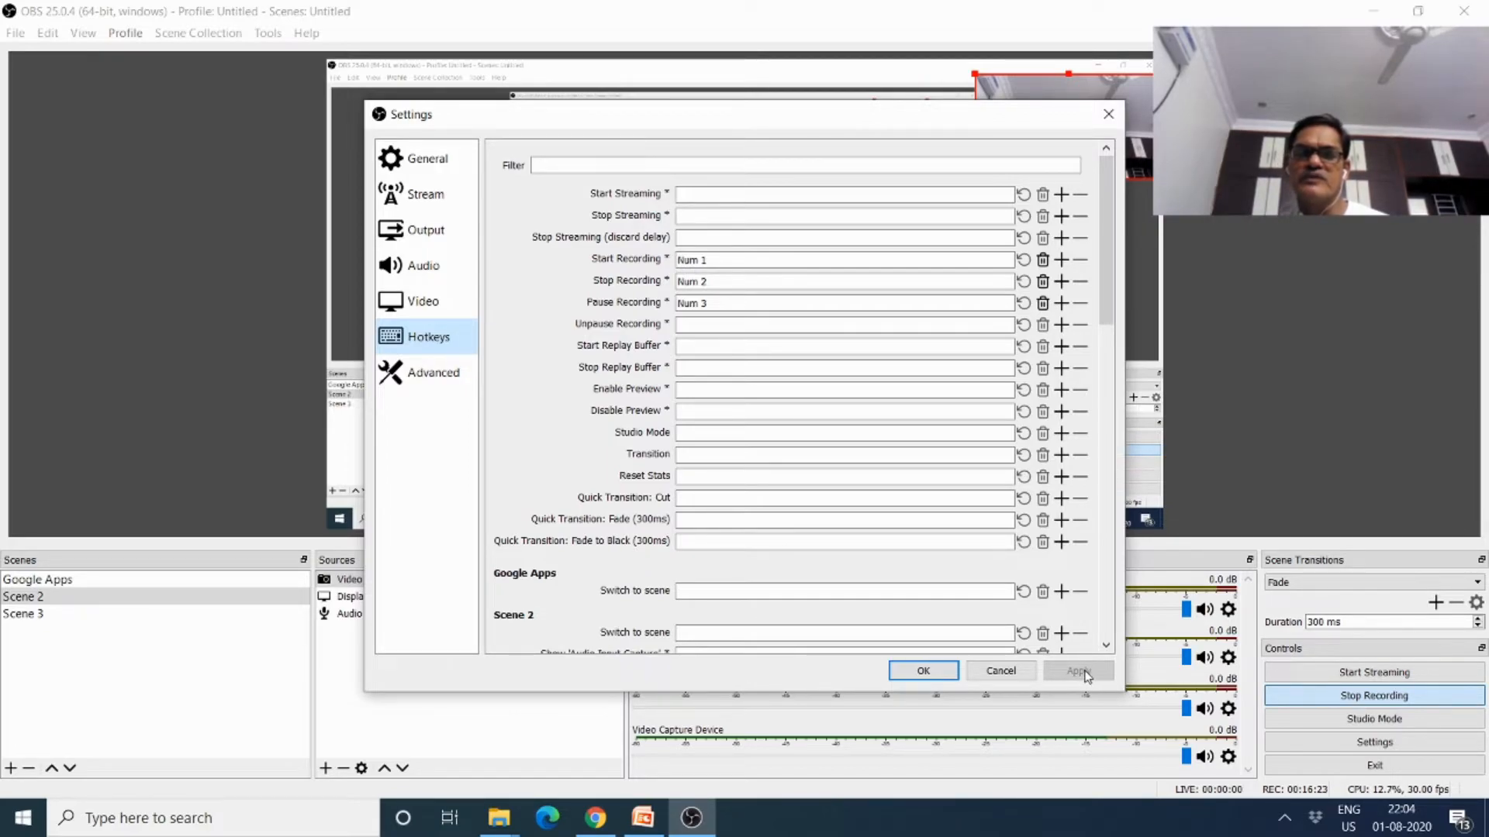
pyautogui.click(934, 673)
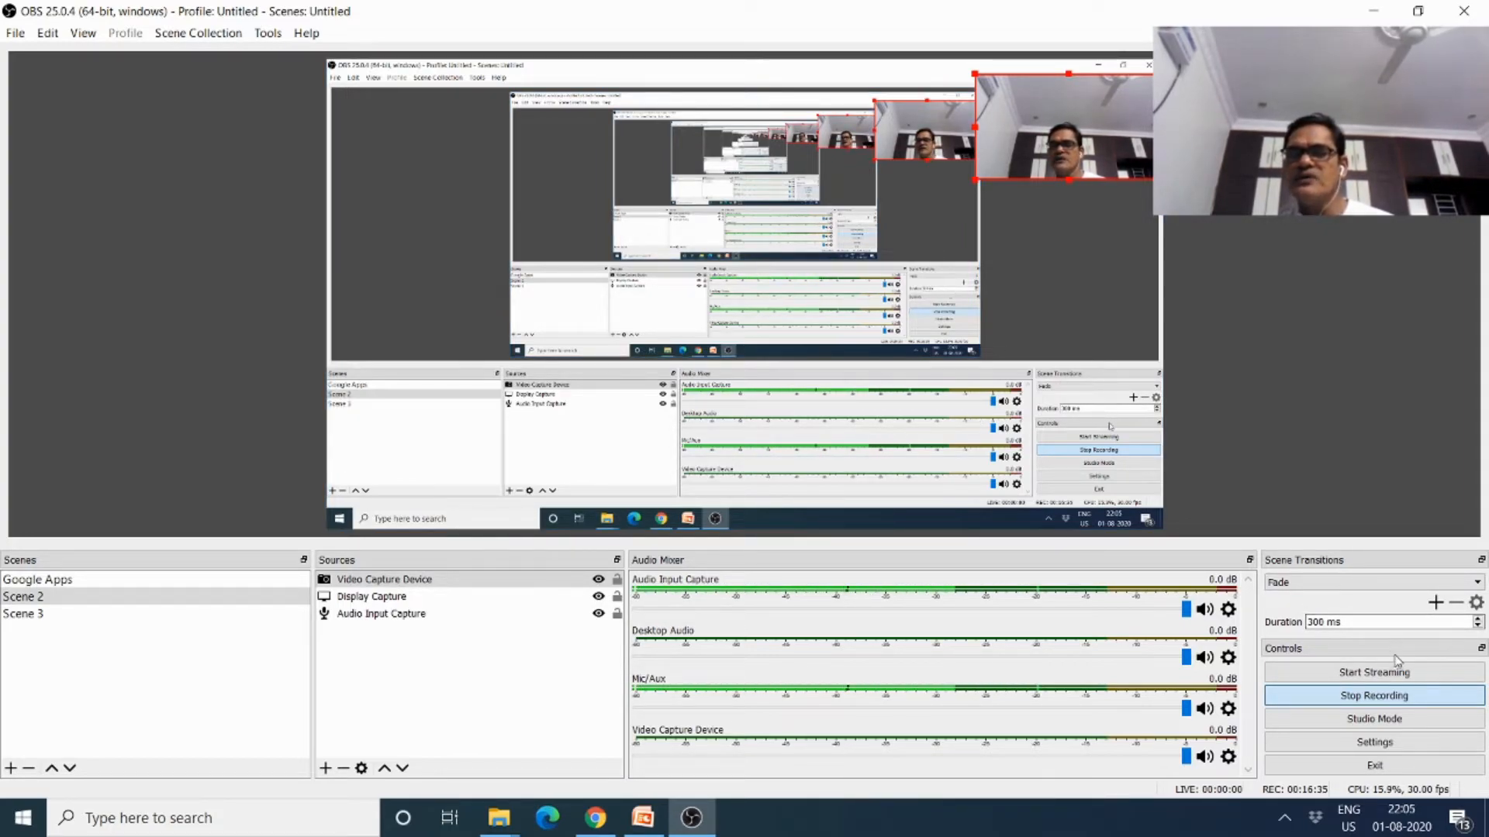
# Minimize OBS Studio and bring up the ICT Chapter-1 presentation in PowerPoint as the lesson content for recording
pyautogui.click(1373, 14)
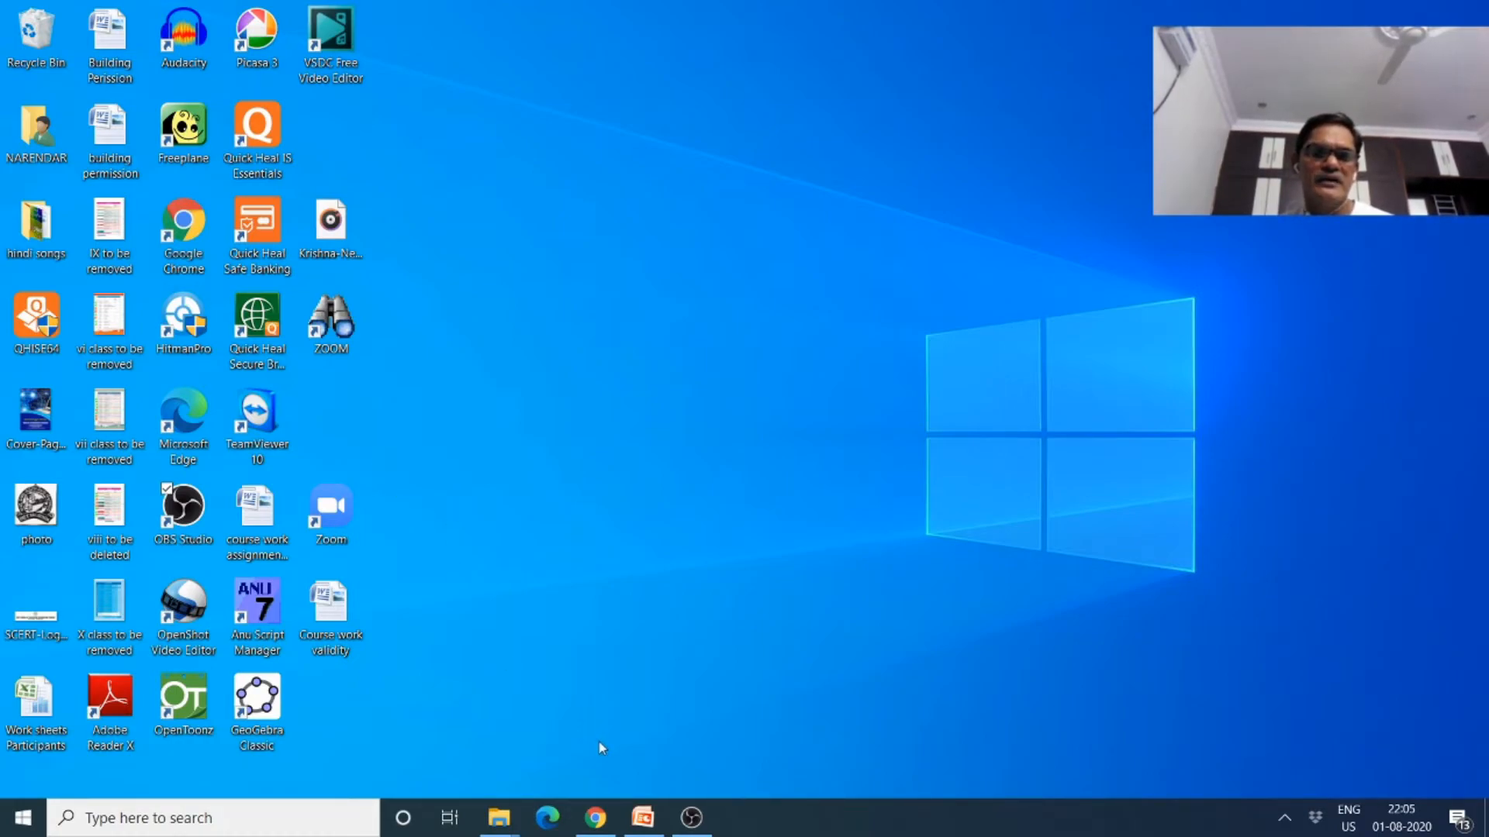
pyautogui.click(643, 819)
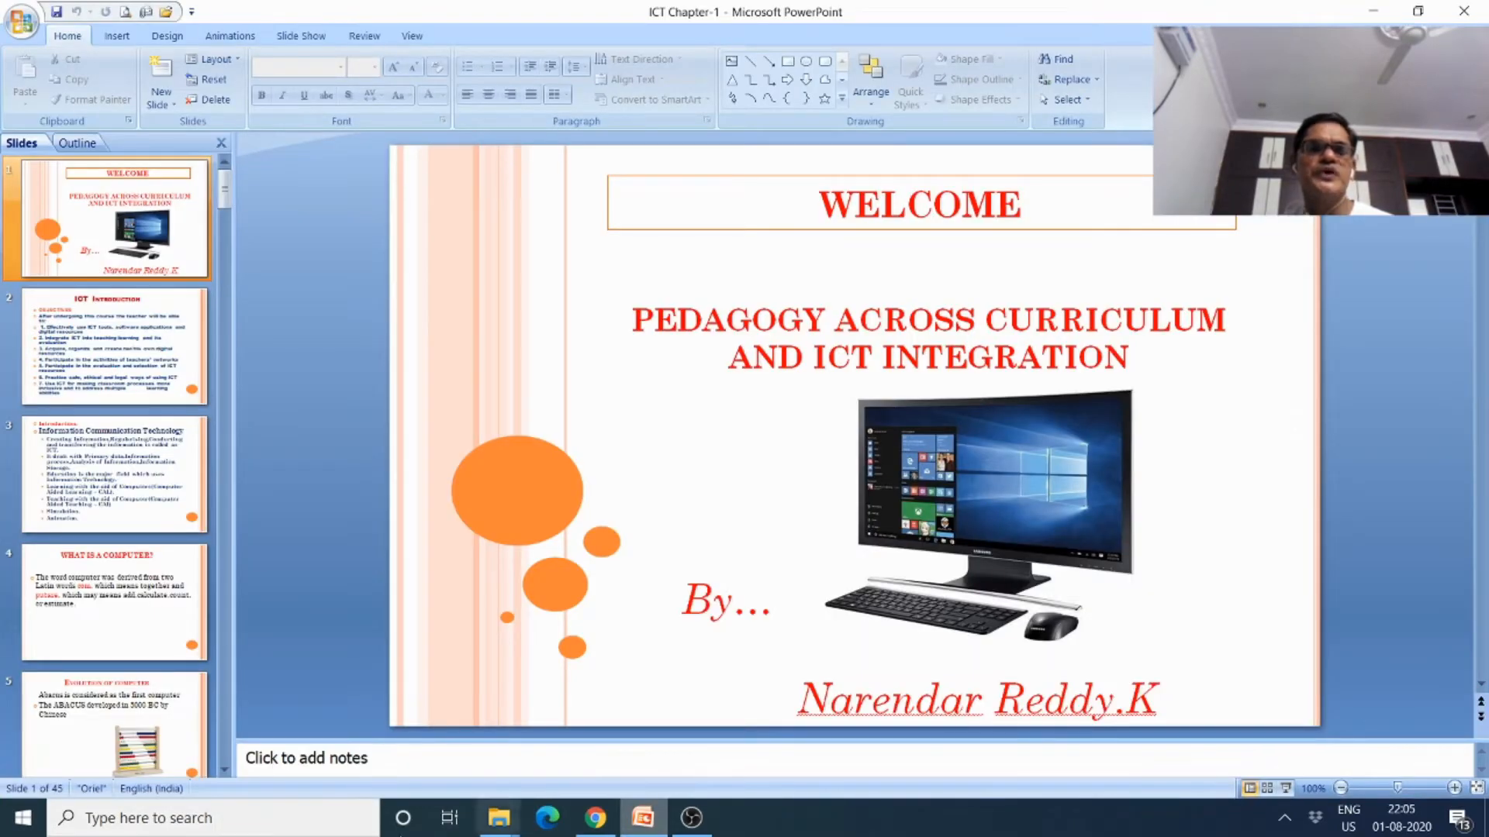
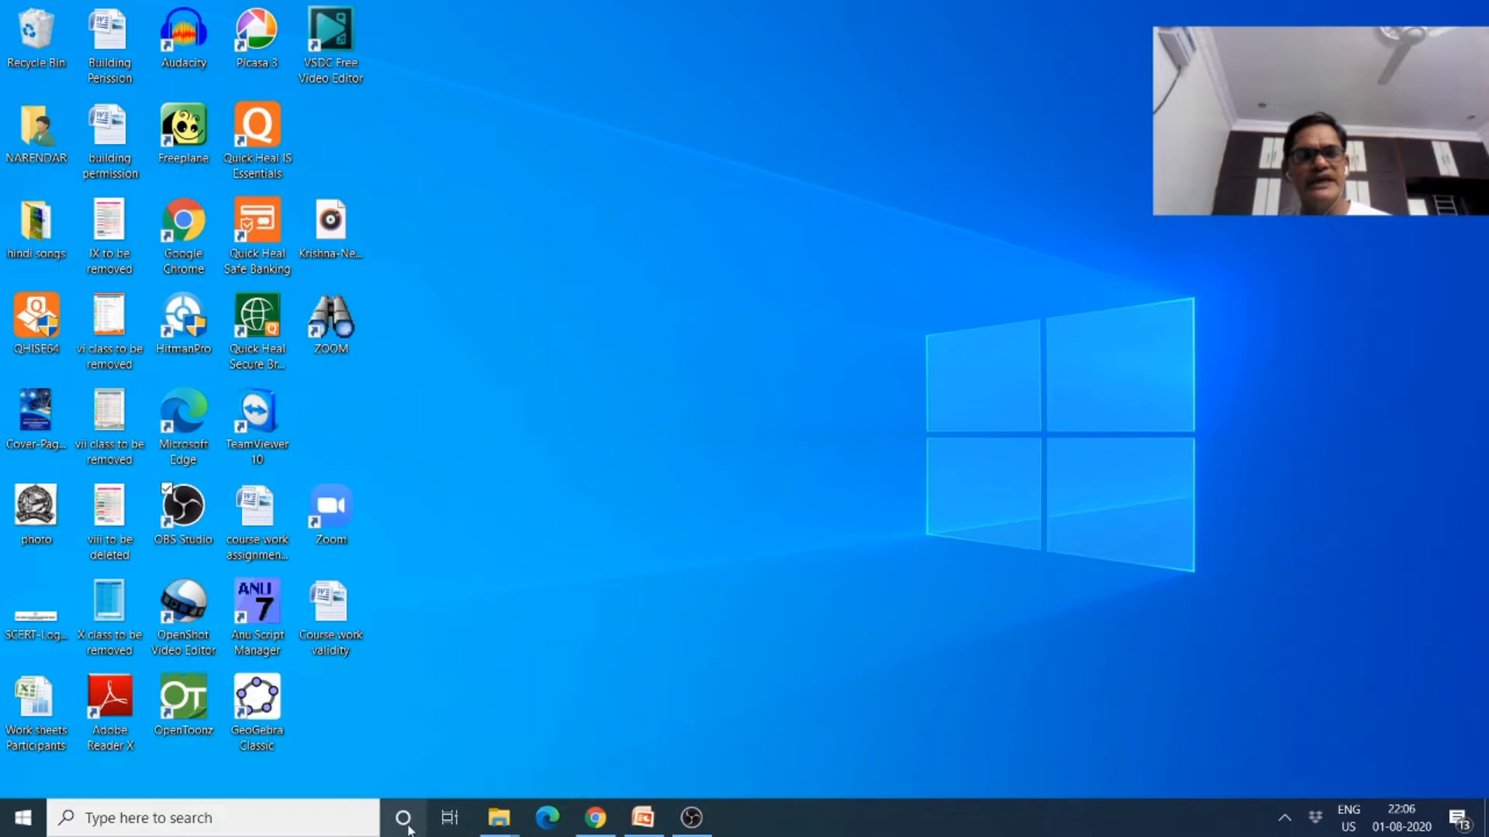
# Show the Videos folder in File Explorer to look at the saved recordings, and minimize its window
pyautogui.moveTo(496, 829)
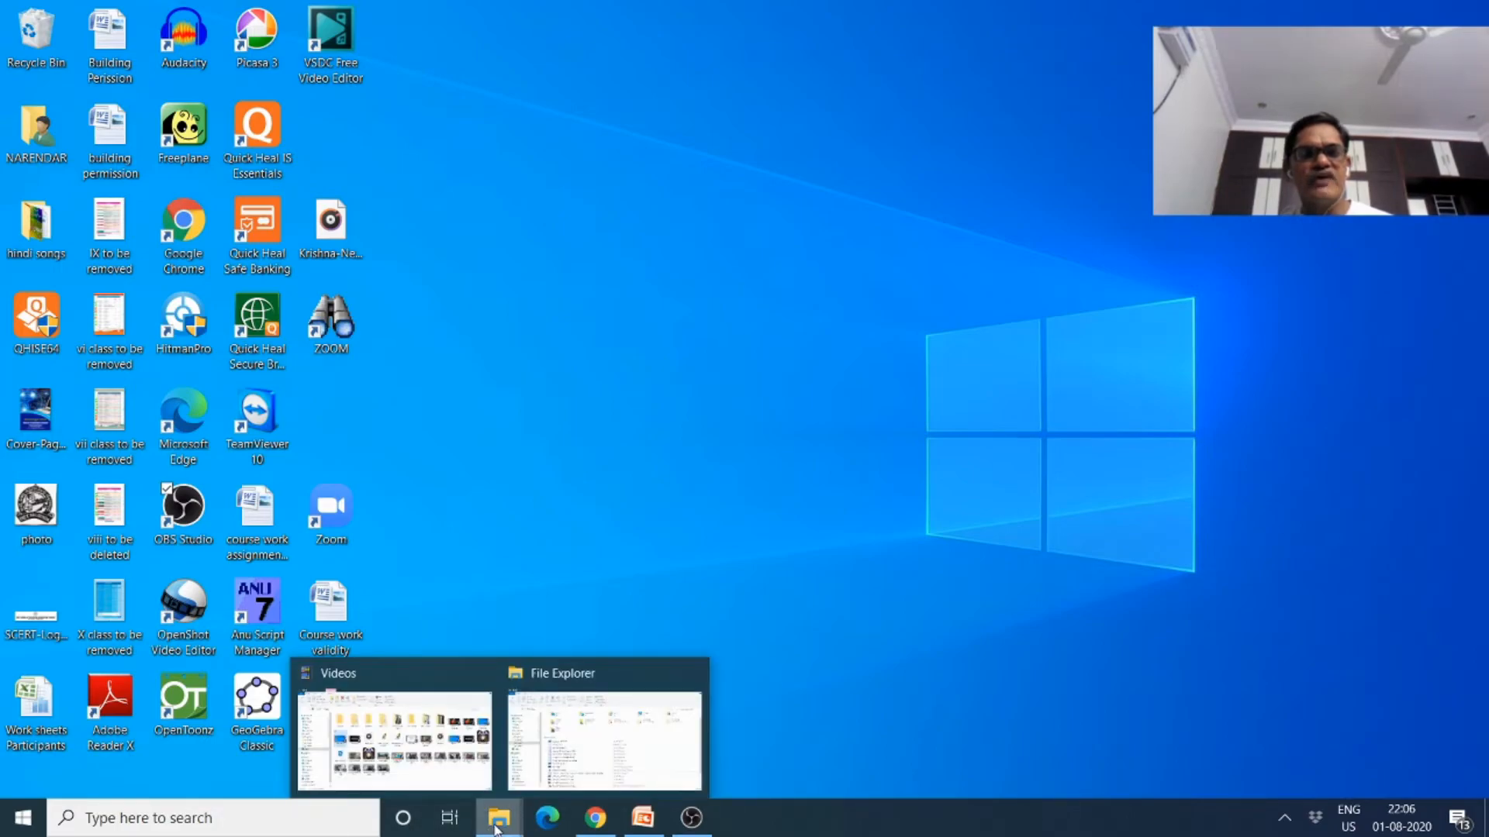
pyautogui.click(429, 771)
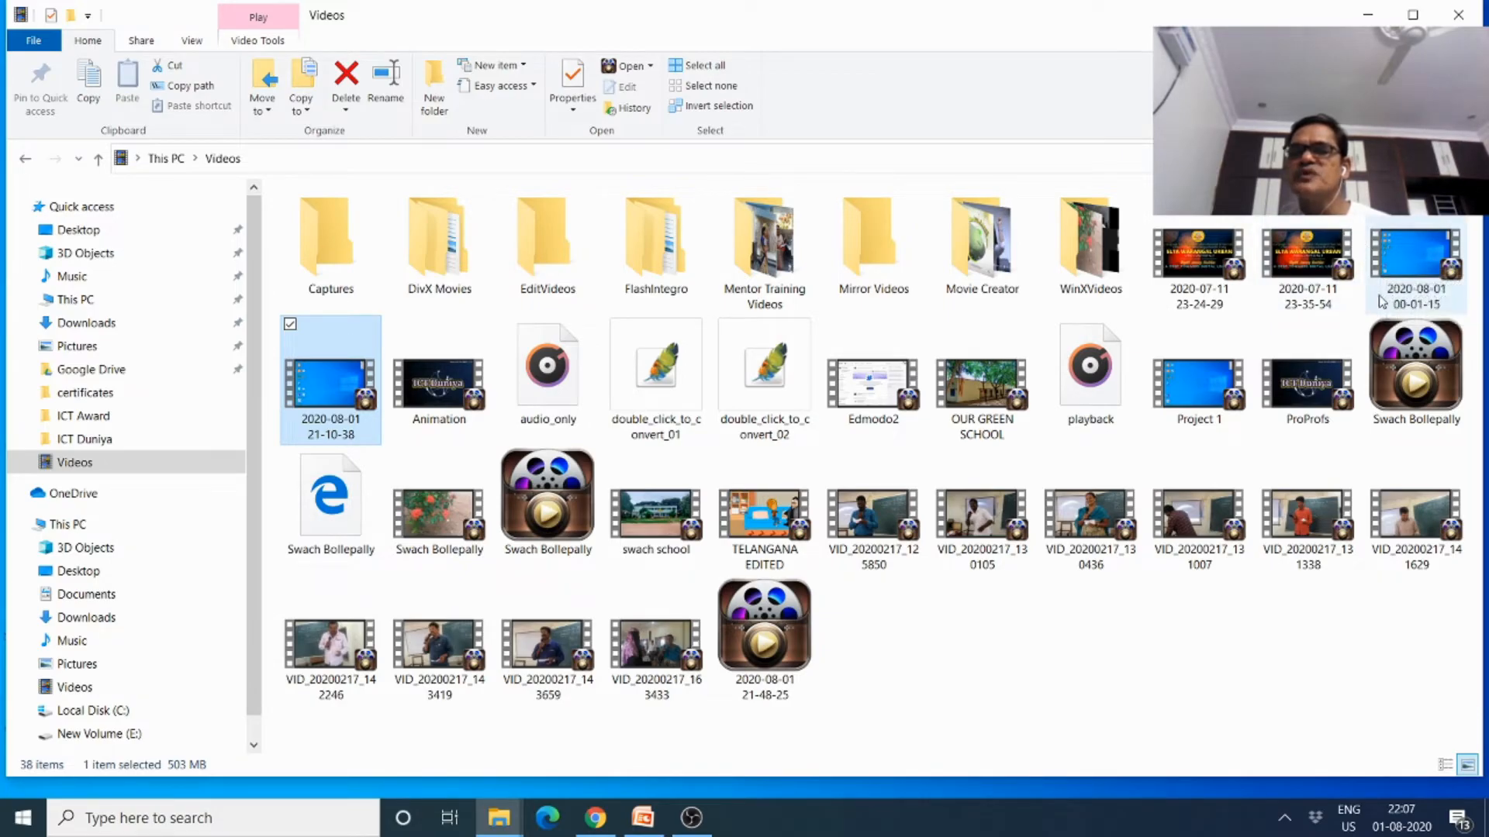
pyautogui.moveTo(1380, 237)
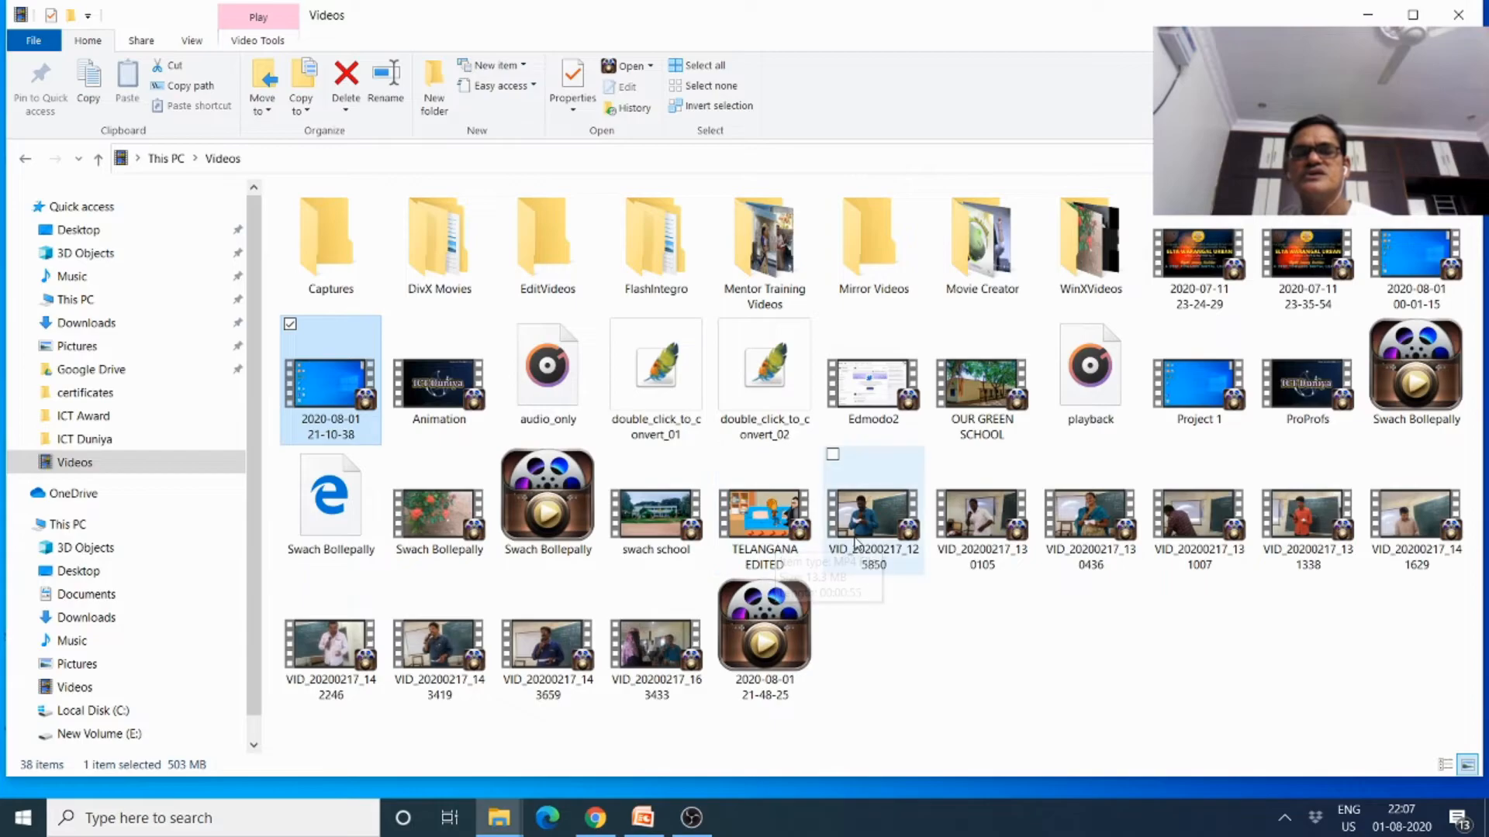
pyautogui.moveTo(880, 543)
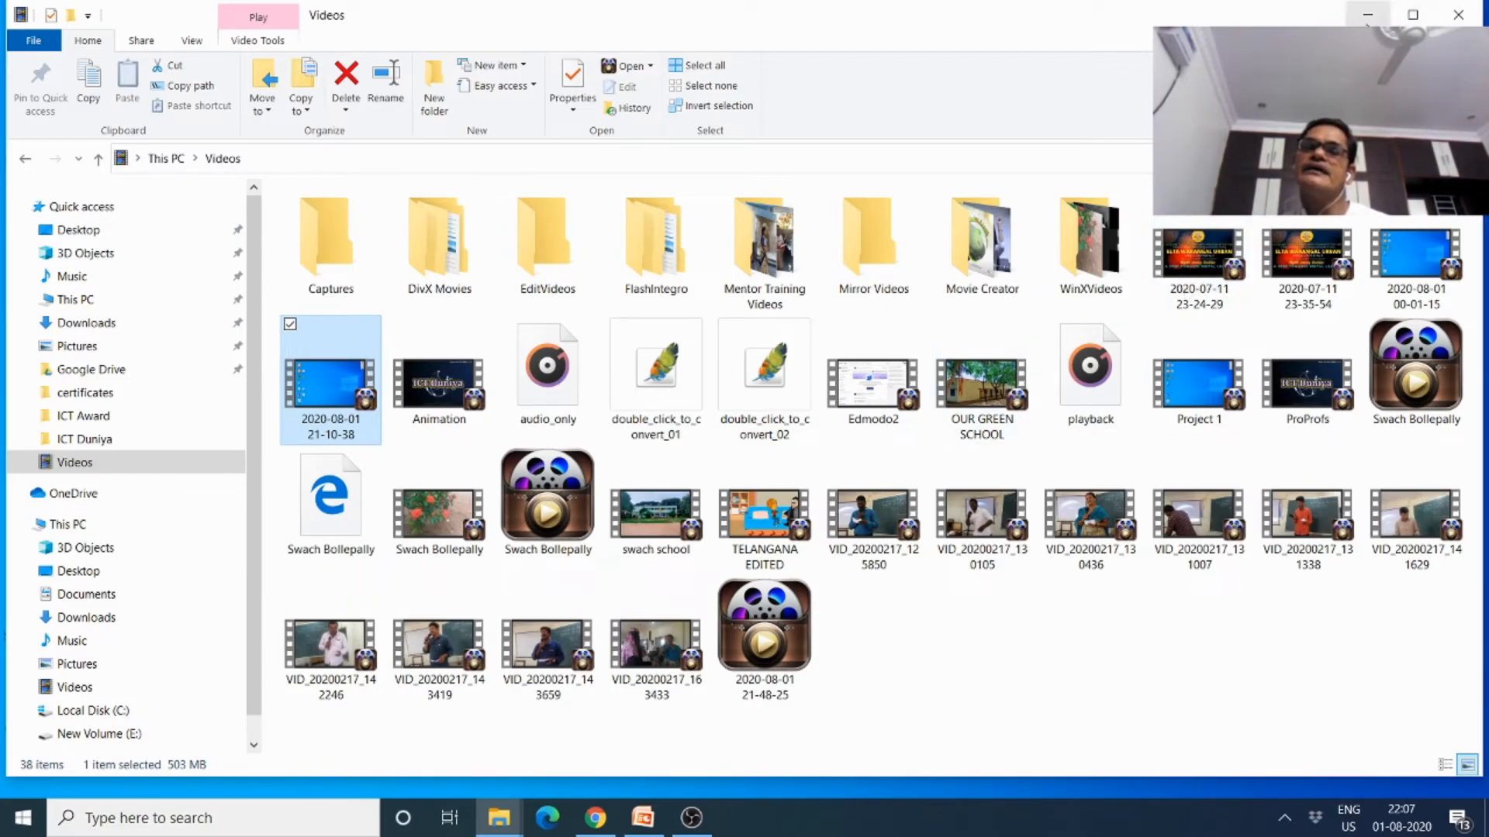
pyautogui.click(1368, 14)
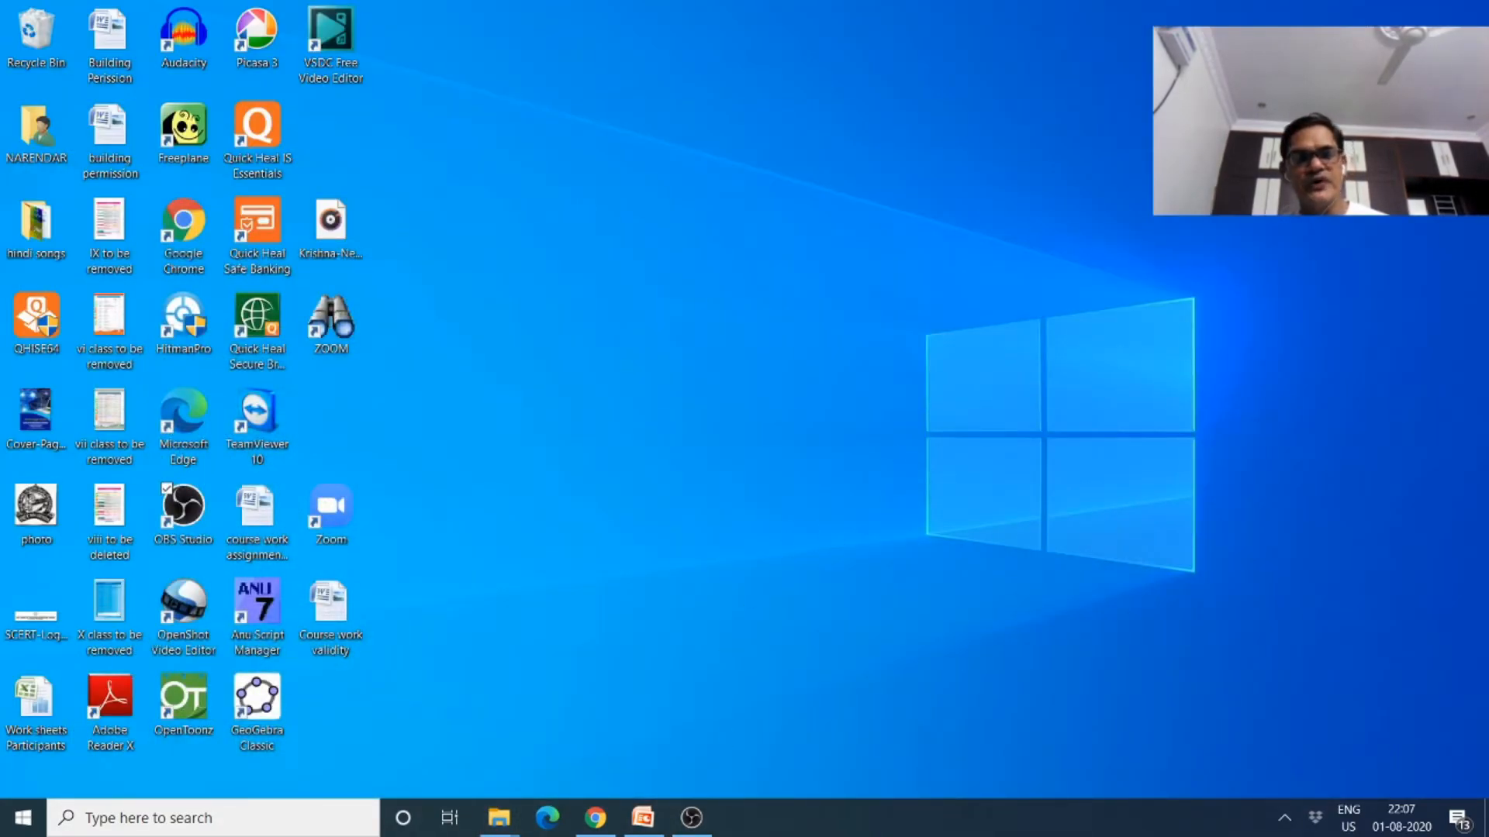
# Switch back to OBS Studio, shrink the Display Capture source in Scene 2 and enlarge it again to fill the canvas
pyautogui.click(688, 822)
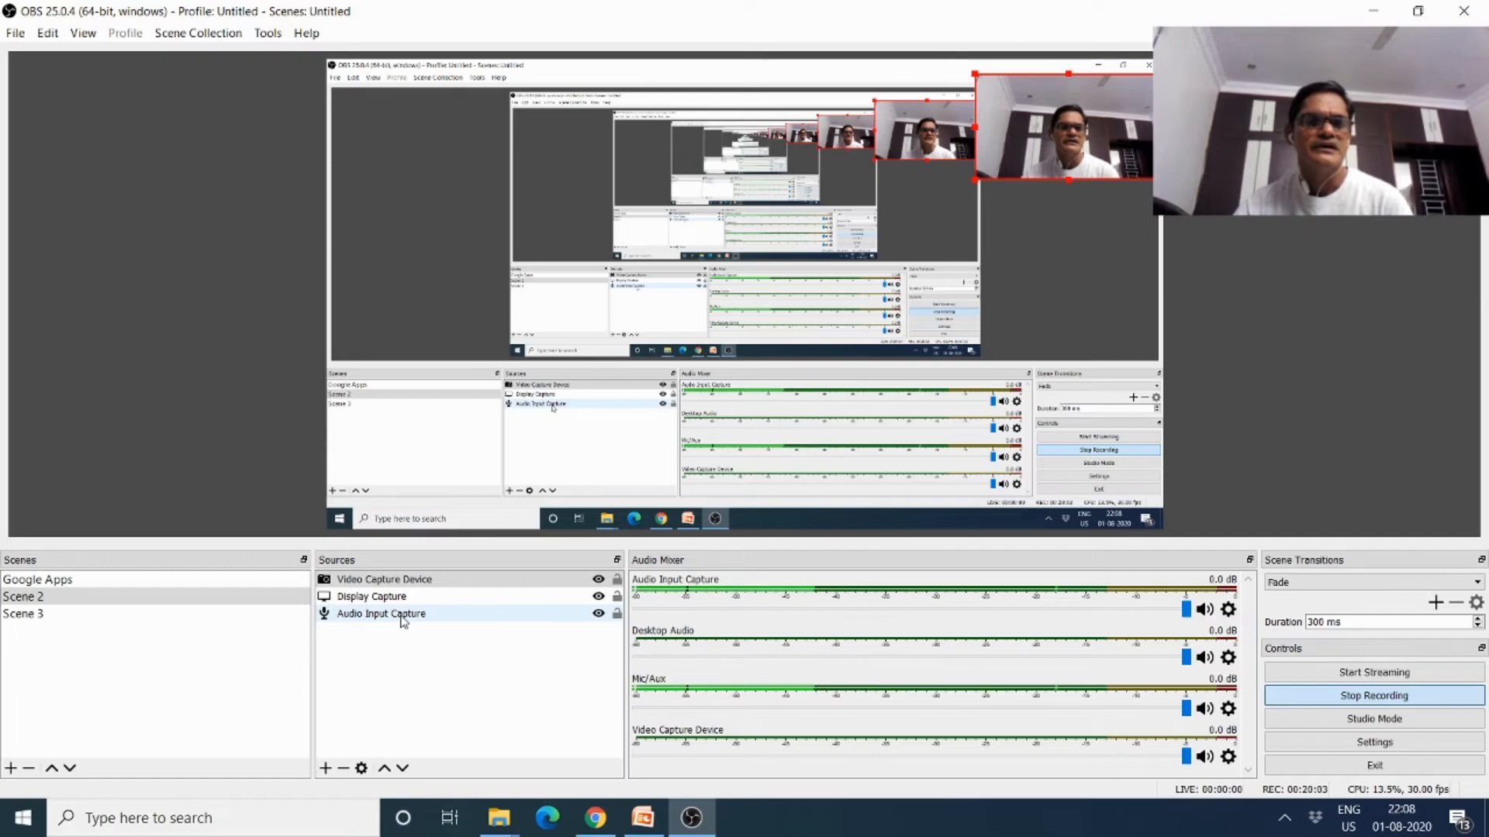
pyautogui.click(391, 601)
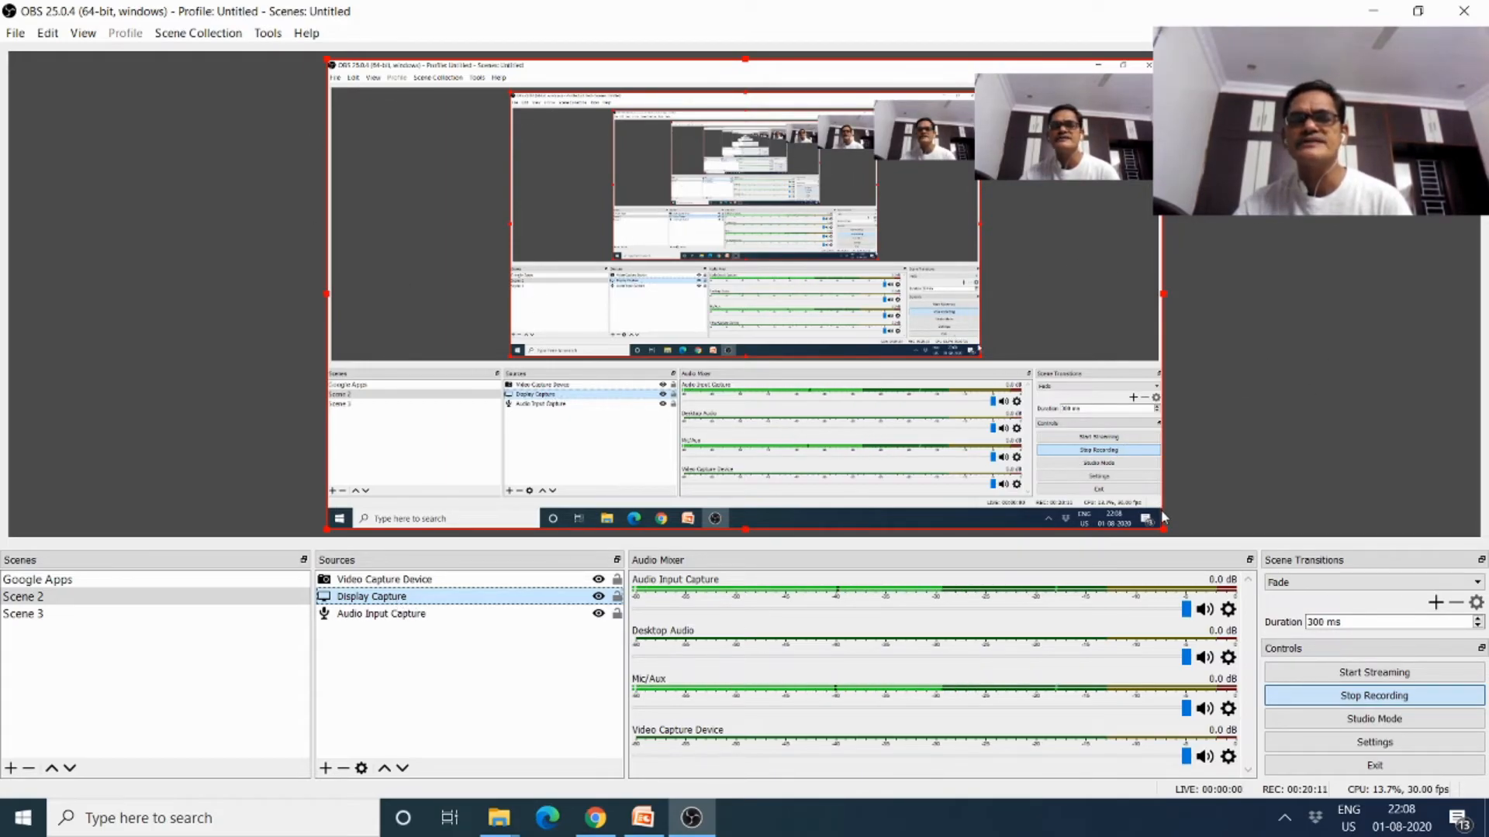
pyautogui.moveTo(1162, 534); pyautogui.dragTo(1092, 456)
pyautogui.moveTo(995, 416); pyautogui.dragTo(1134, 530)
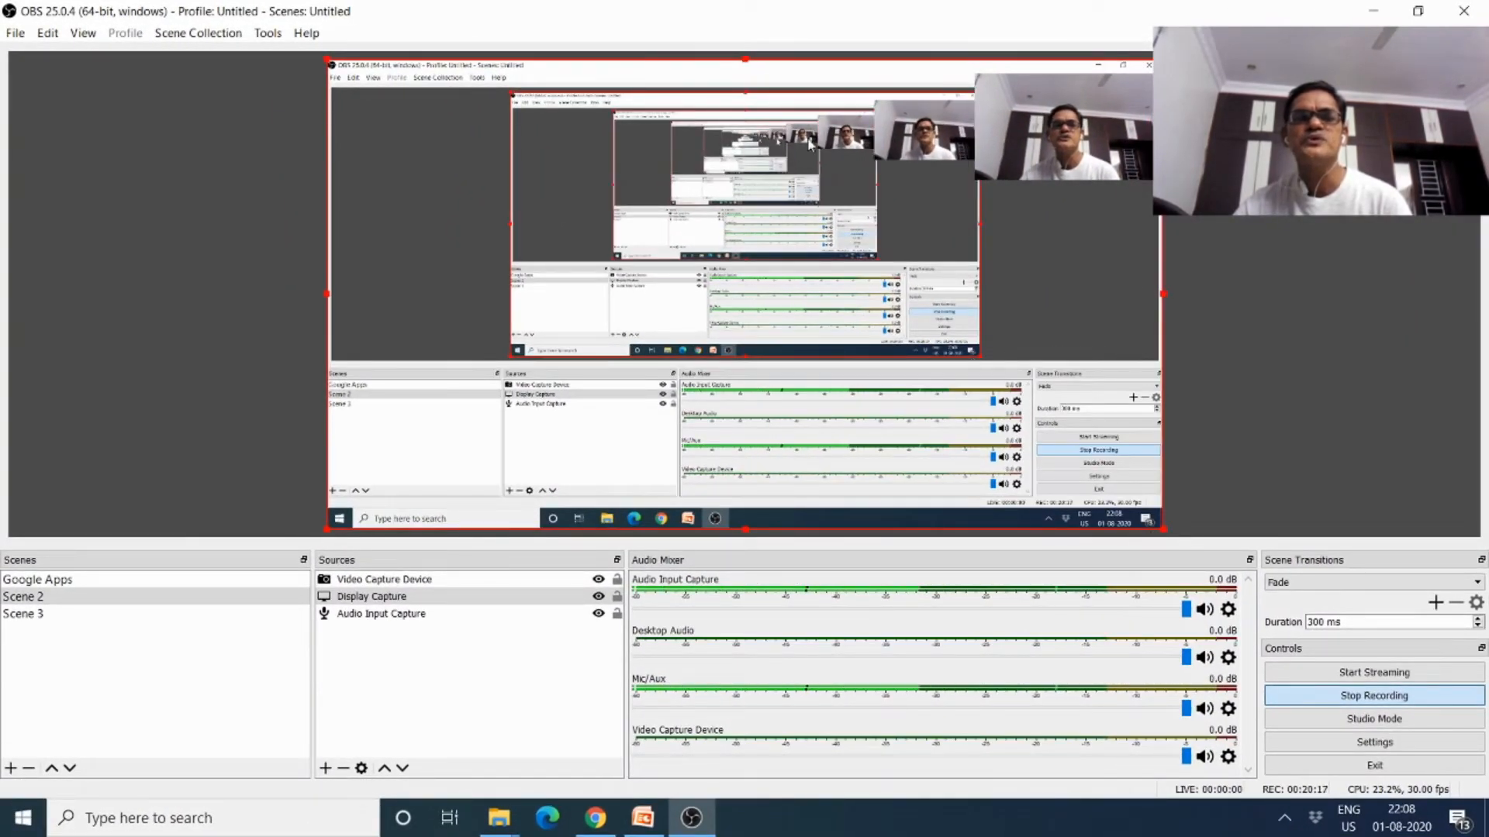
# Select the Video Capture Device source and nudge its webcam picture slightly within the canvas's upper-right corner
pyautogui.click(465, 583)
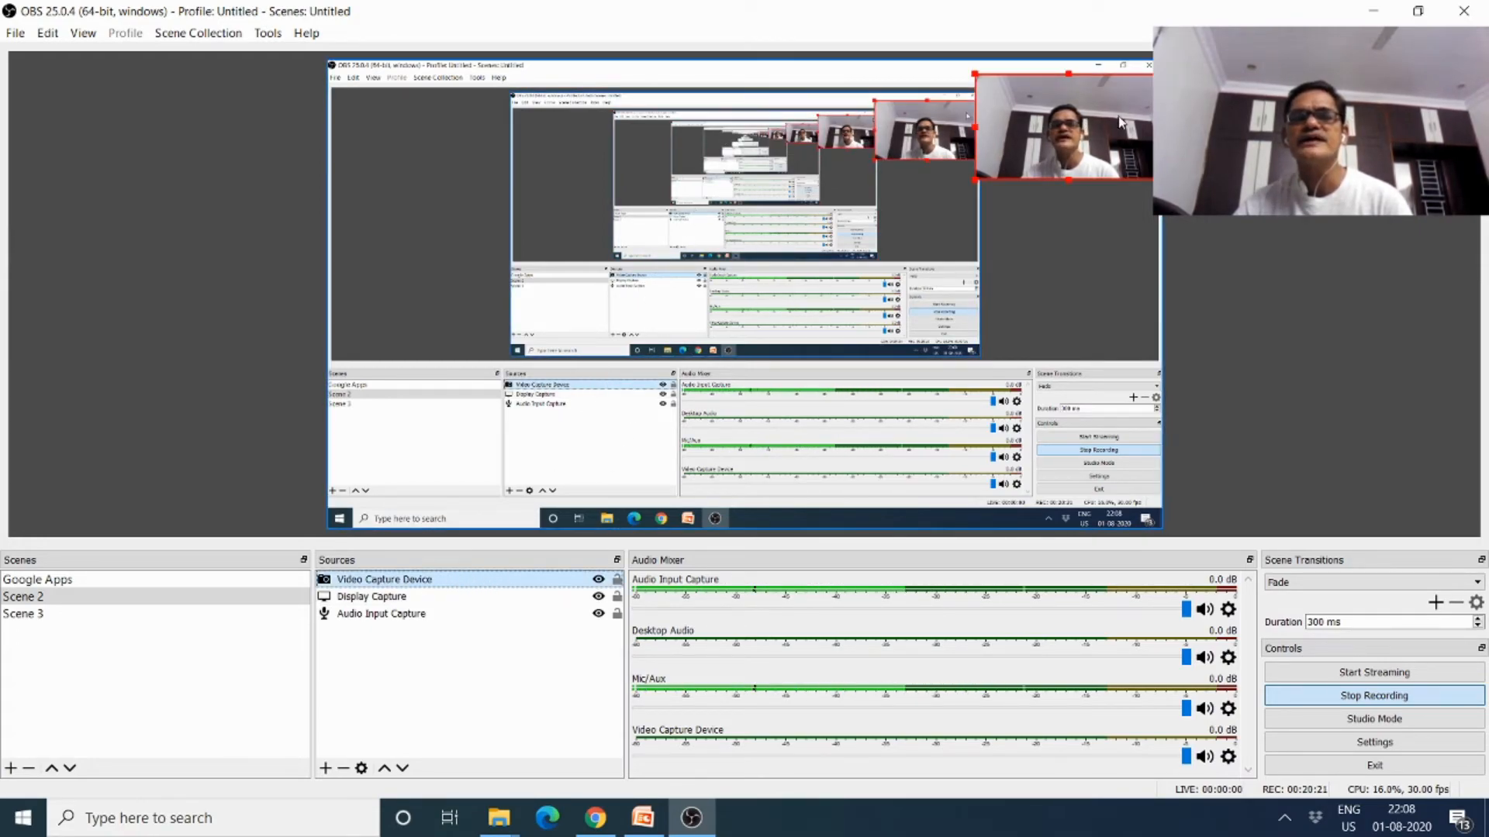
pyautogui.moveTo(1105, 130)
pyautogui.mouseDown()
pyautogui.moveTo(1101, 246)
pyautogui.moveTo(1109, 135)
pyautogui.mouseUp()
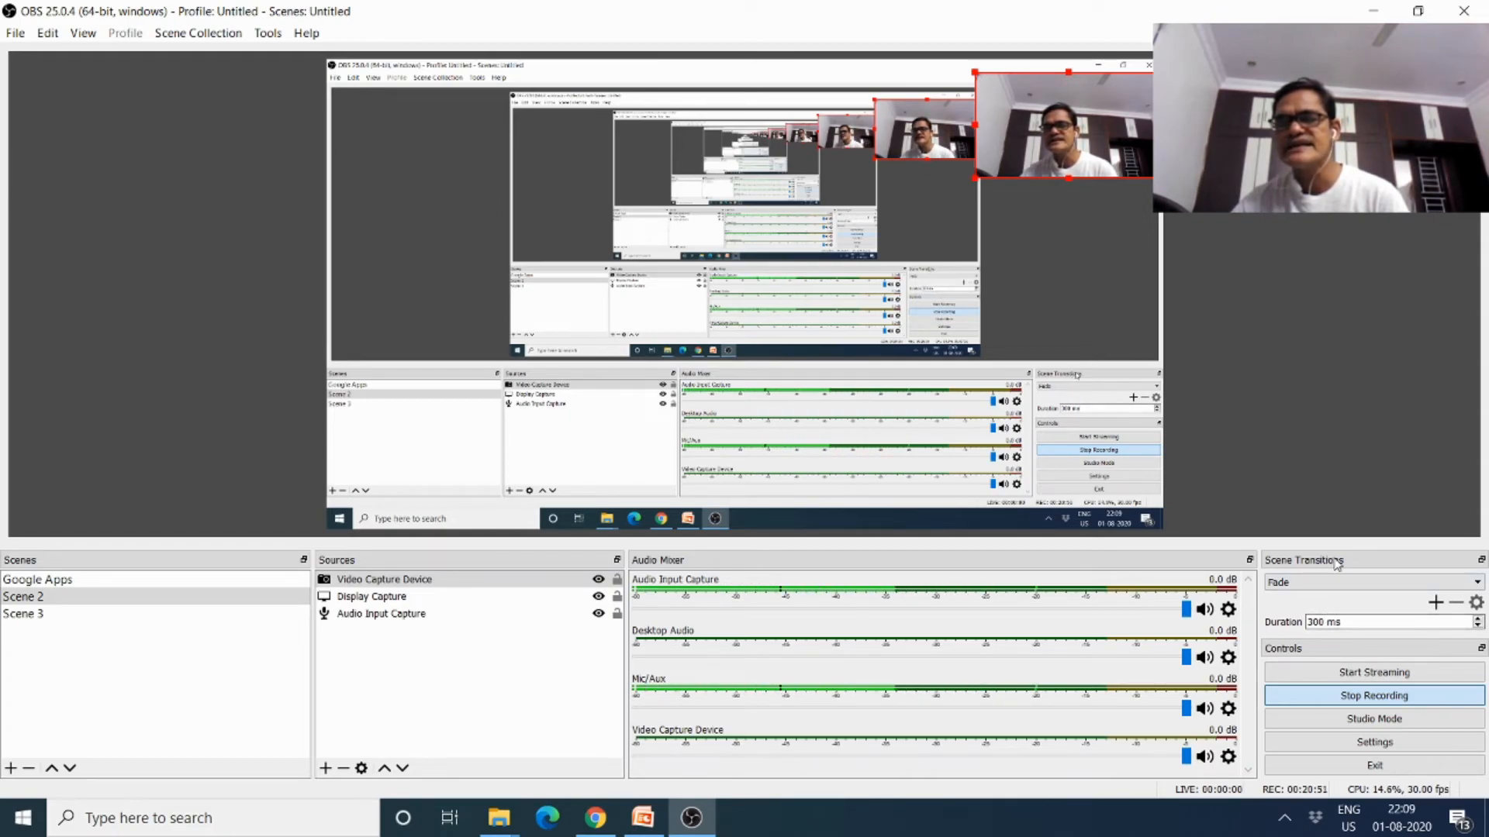
# Review the Output, Audio, Video and Hotkeys settings, including the recording format and the Start Recording hotkey, and close the settings
pyautogui.click(1375, 745)
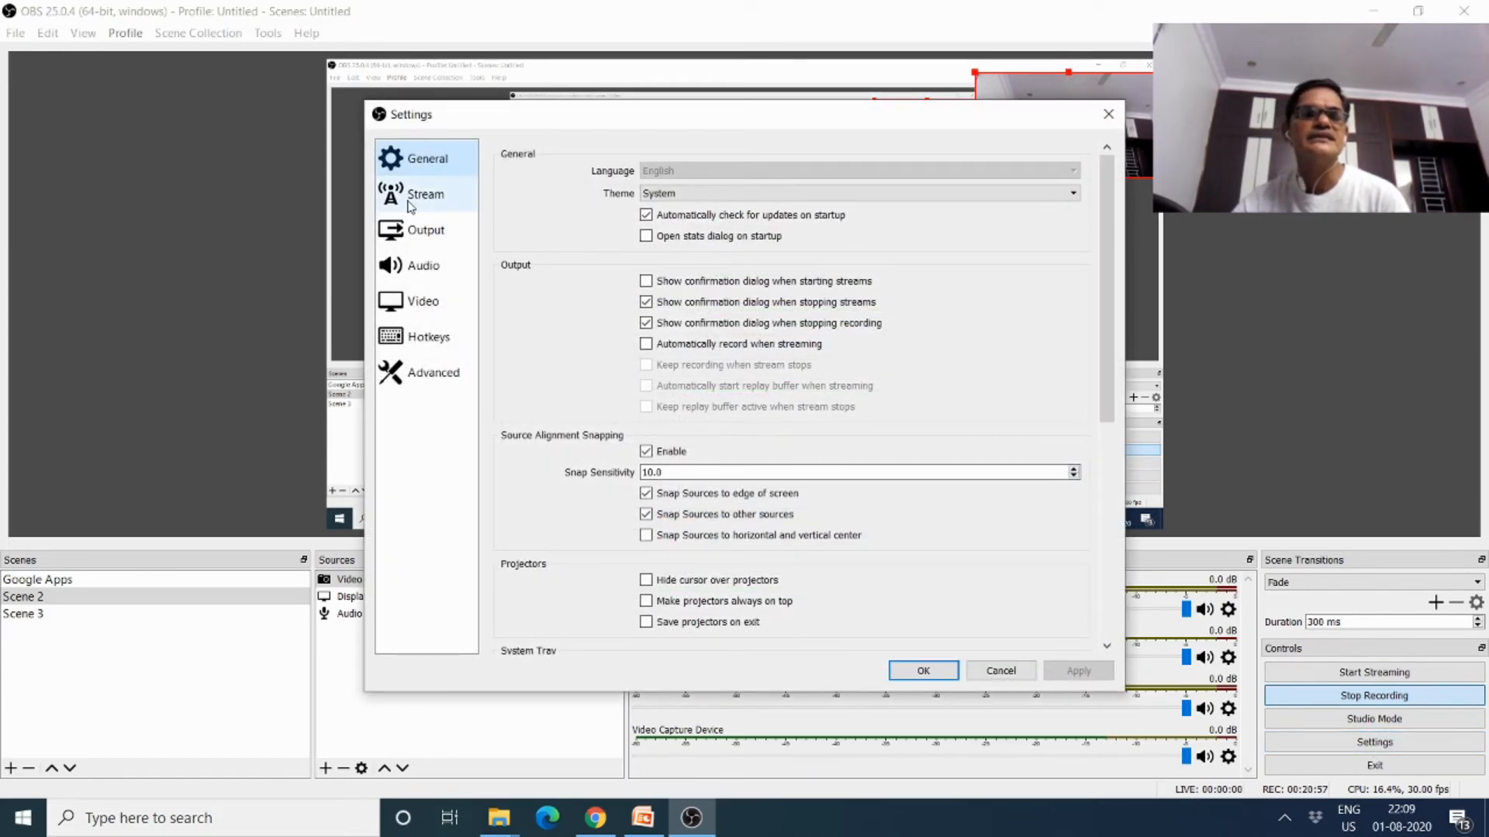
pyautogui.click(447, 239)
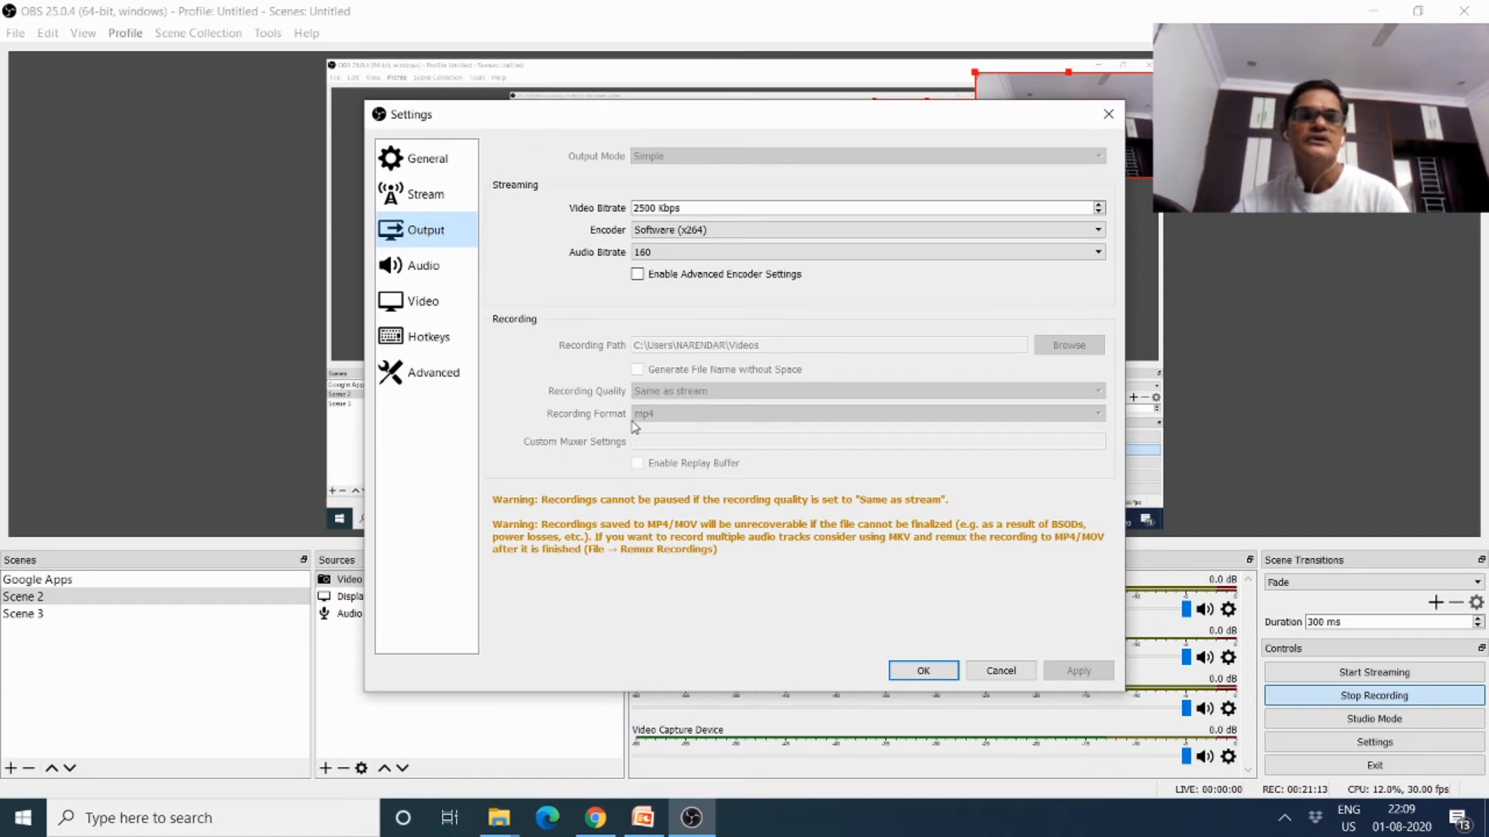
pyautogui.click(420, 267)
pyautogui.click(412, 307)
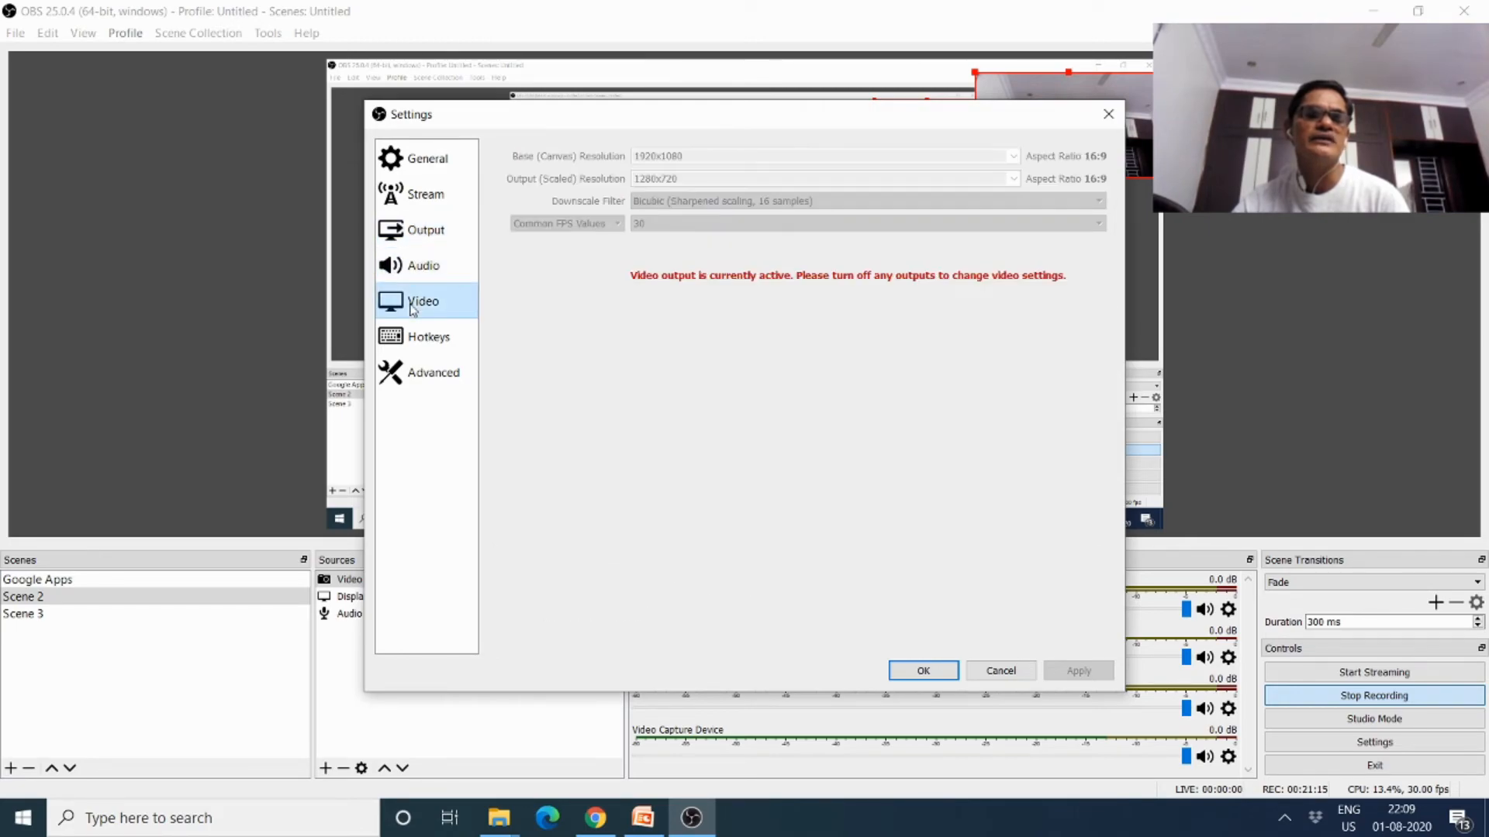
pyautogui.click(450, 345)
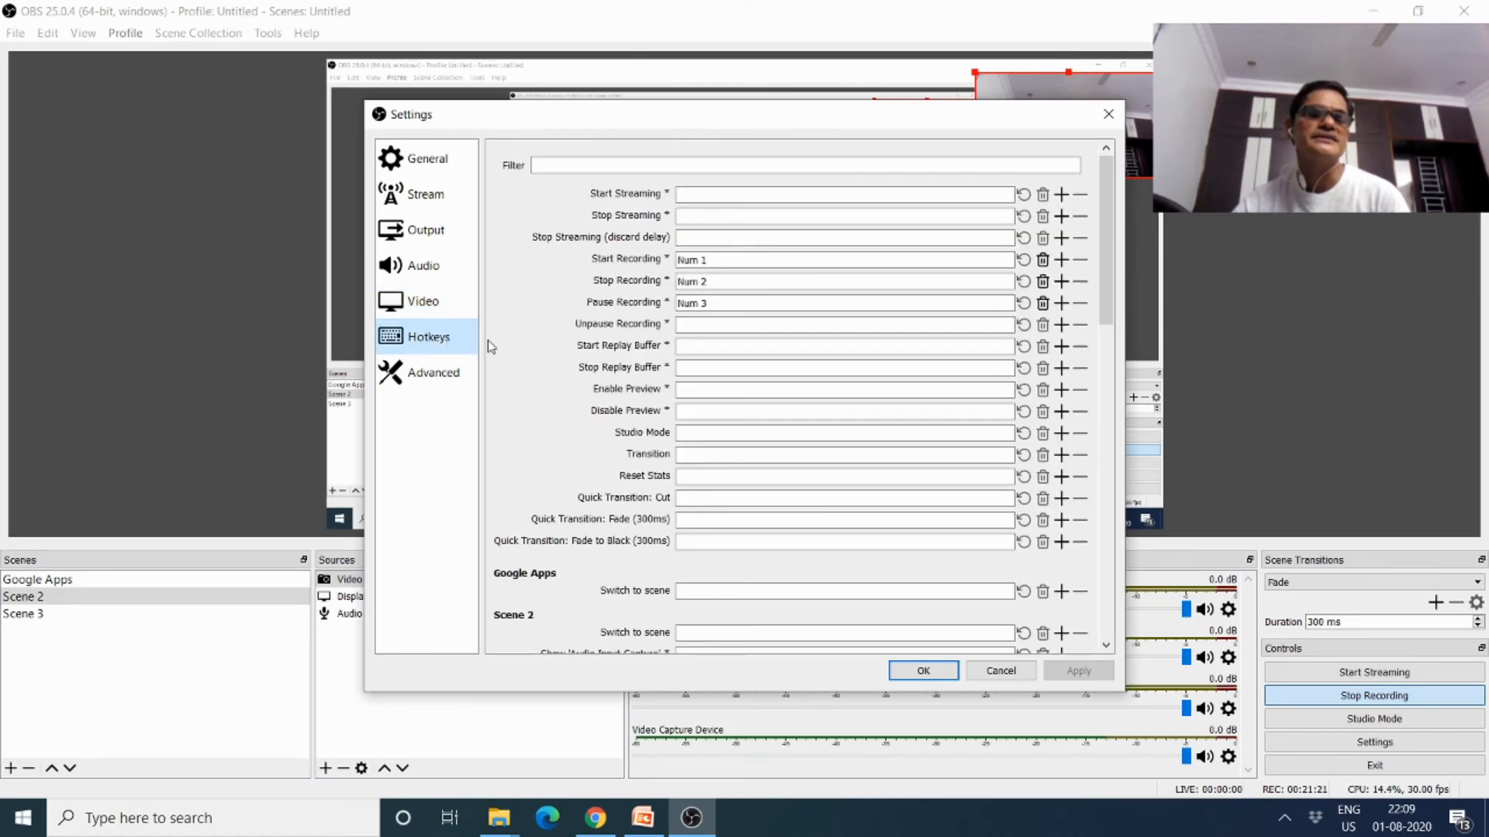
pyautogui.click(714, 262)
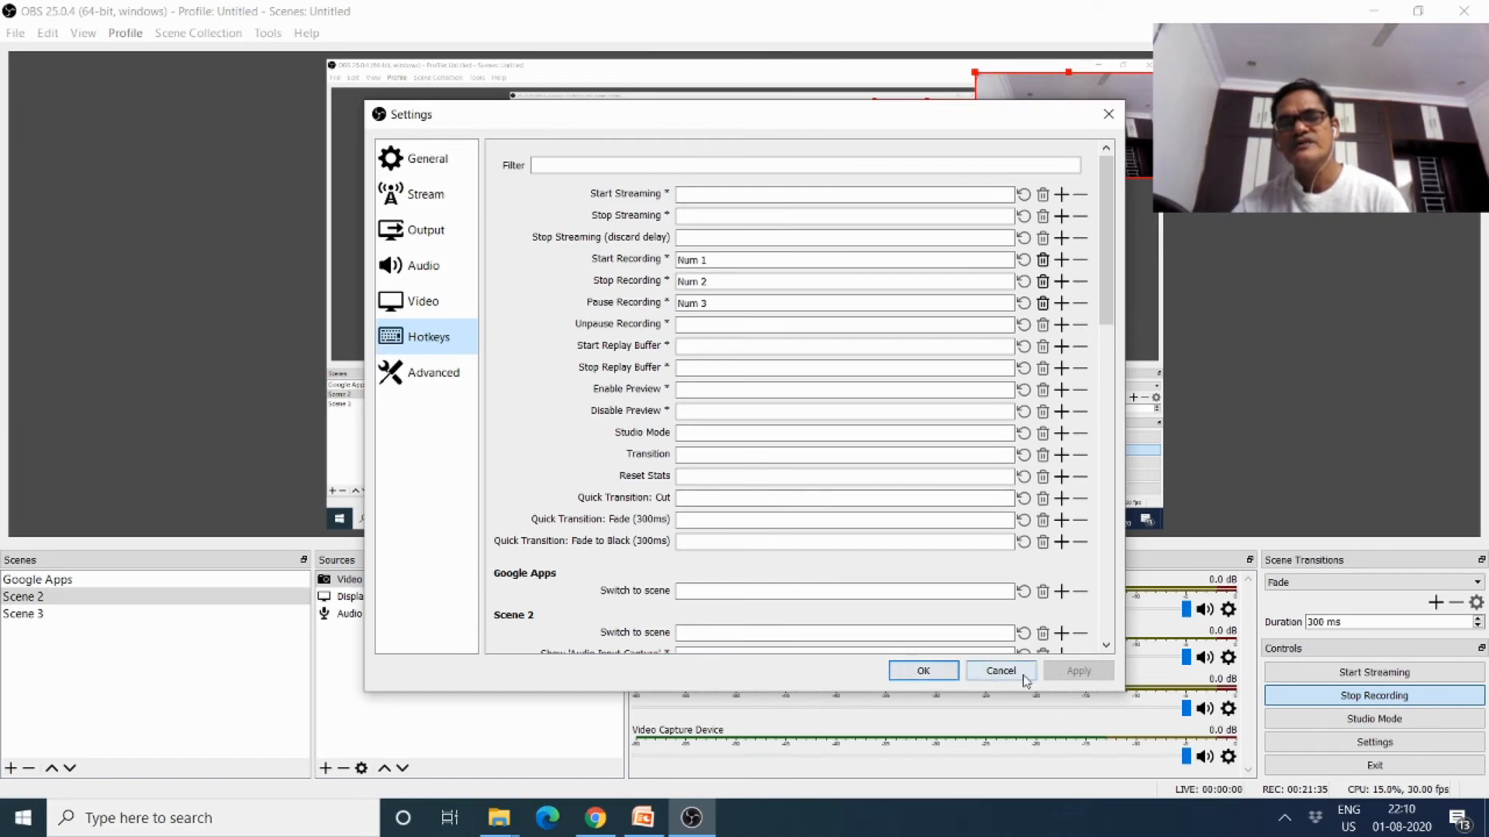
pyautogui.click(932, 676)
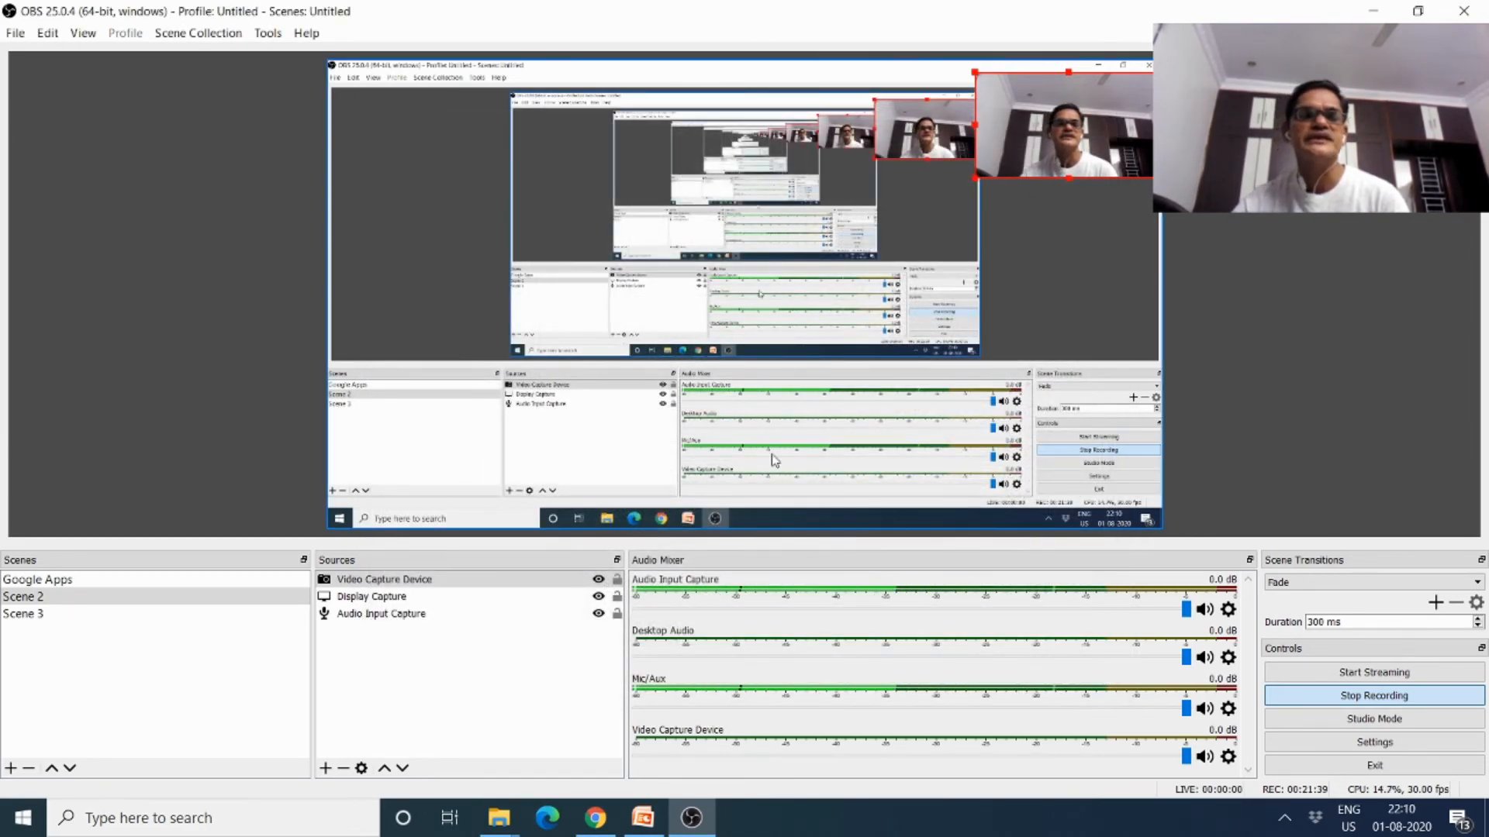